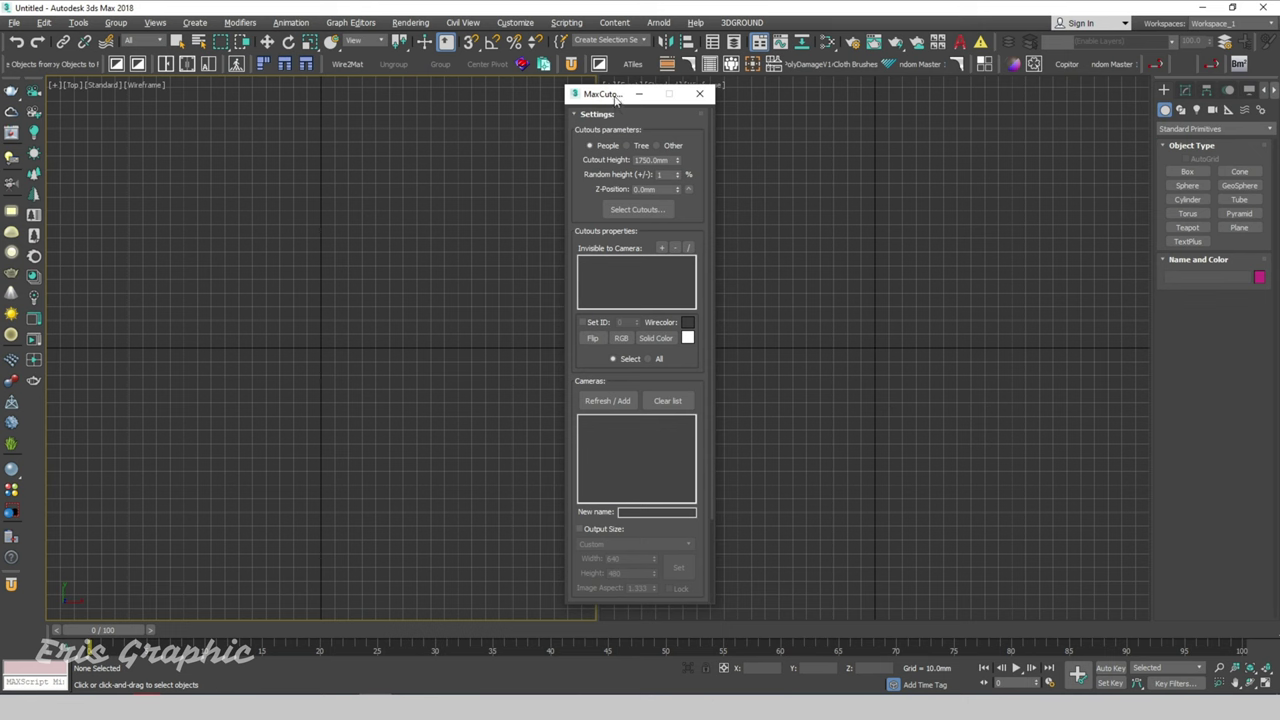
Move the MaxCutouts panel to the right edge and make the right viewport a framed Perspective view
drag(615, 99, 963, 108)
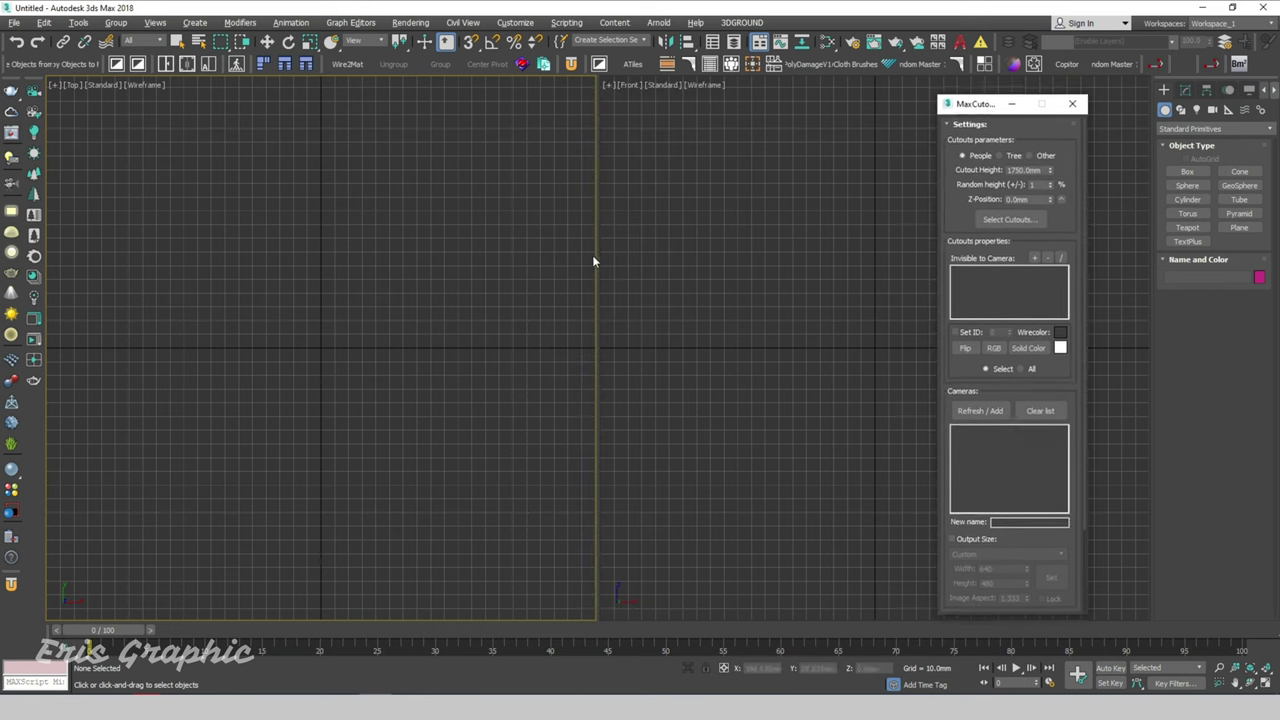
click(788, 317)
key(p)
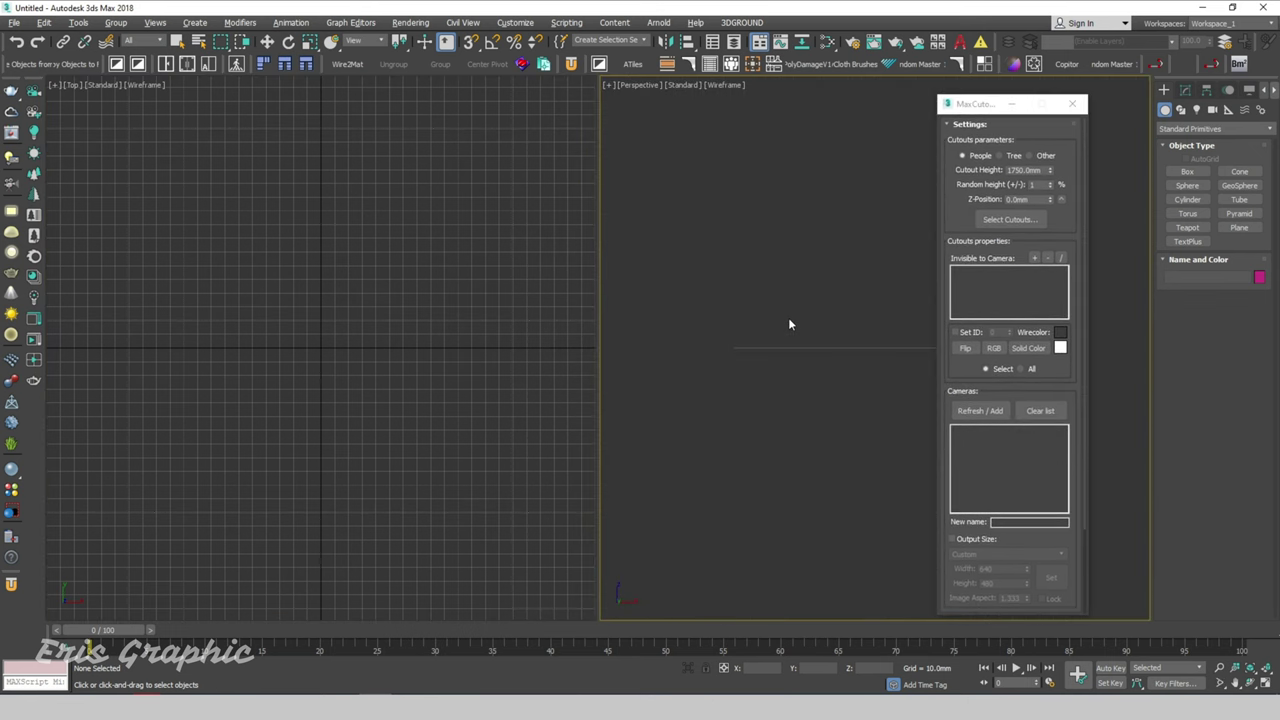
scroll(748, 338, up, 2)
middle_drag(721, 329, 764, 301)
drag(990, 111, 1097, 106)
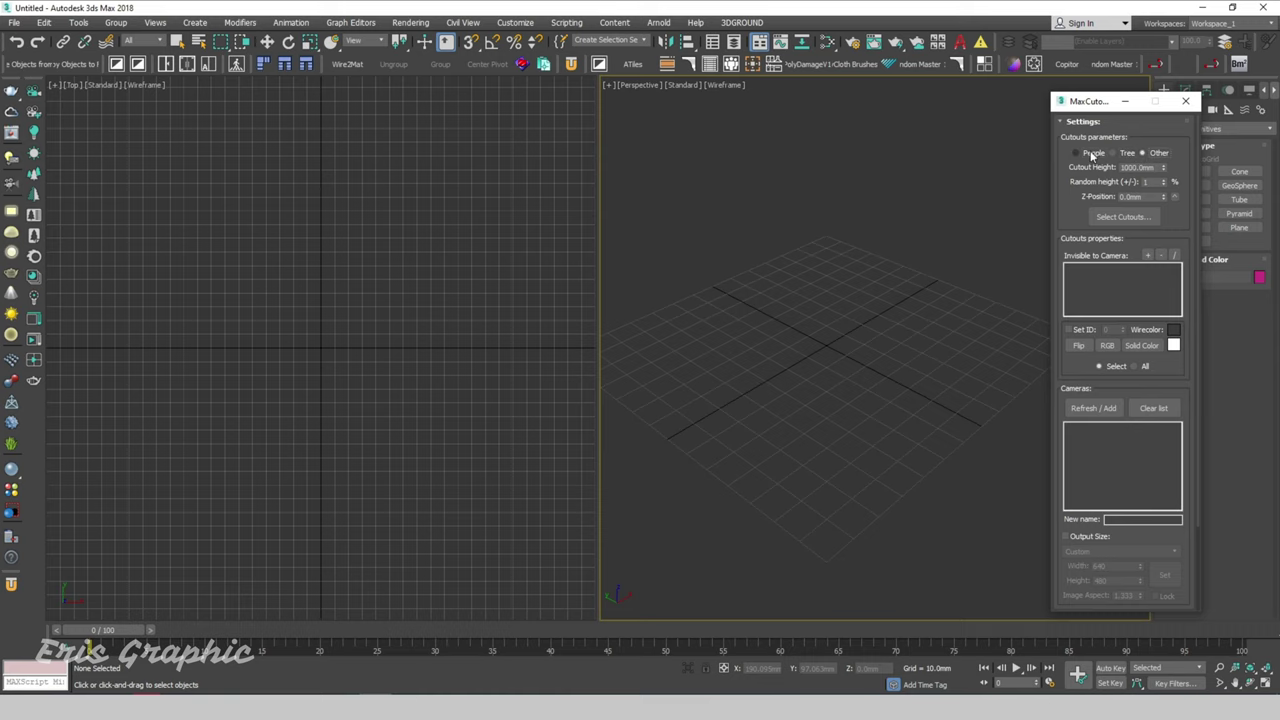
Load the PEOPLE (1) to PEOPLE (3) images from CUT OUT > PNG MAPS as cutouts
click(1122, 217)
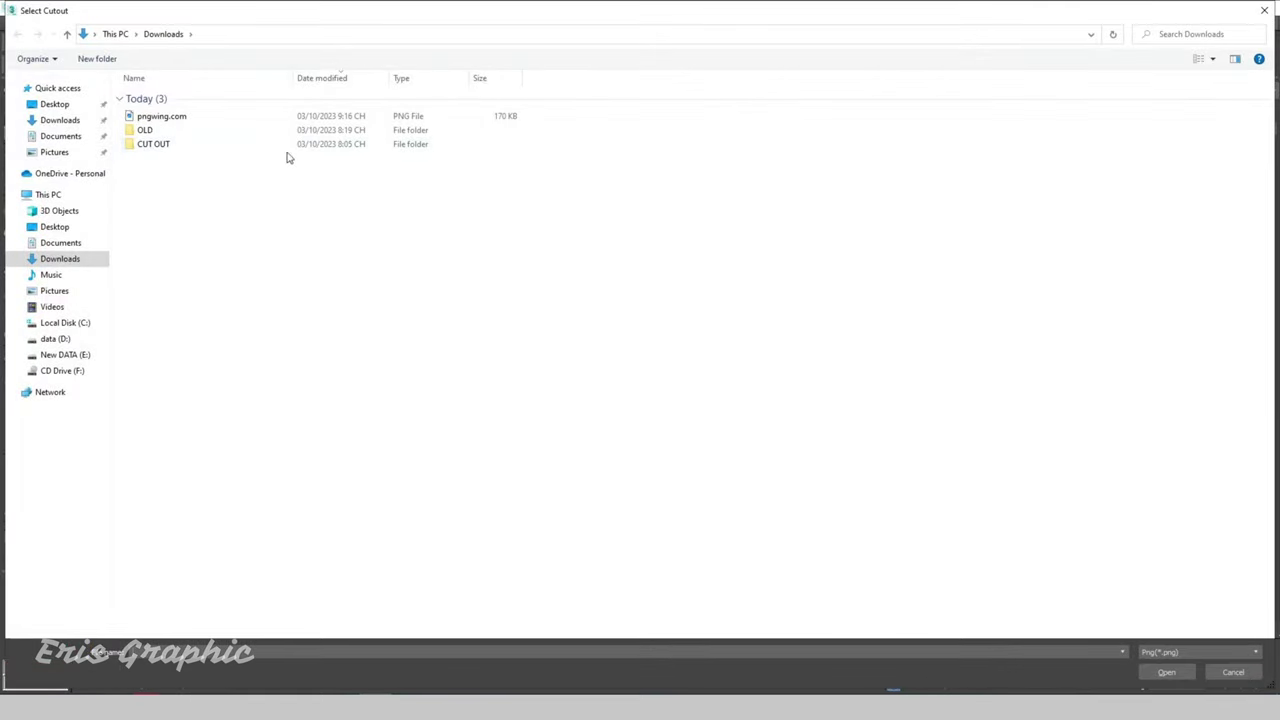
double_click(165, 147)
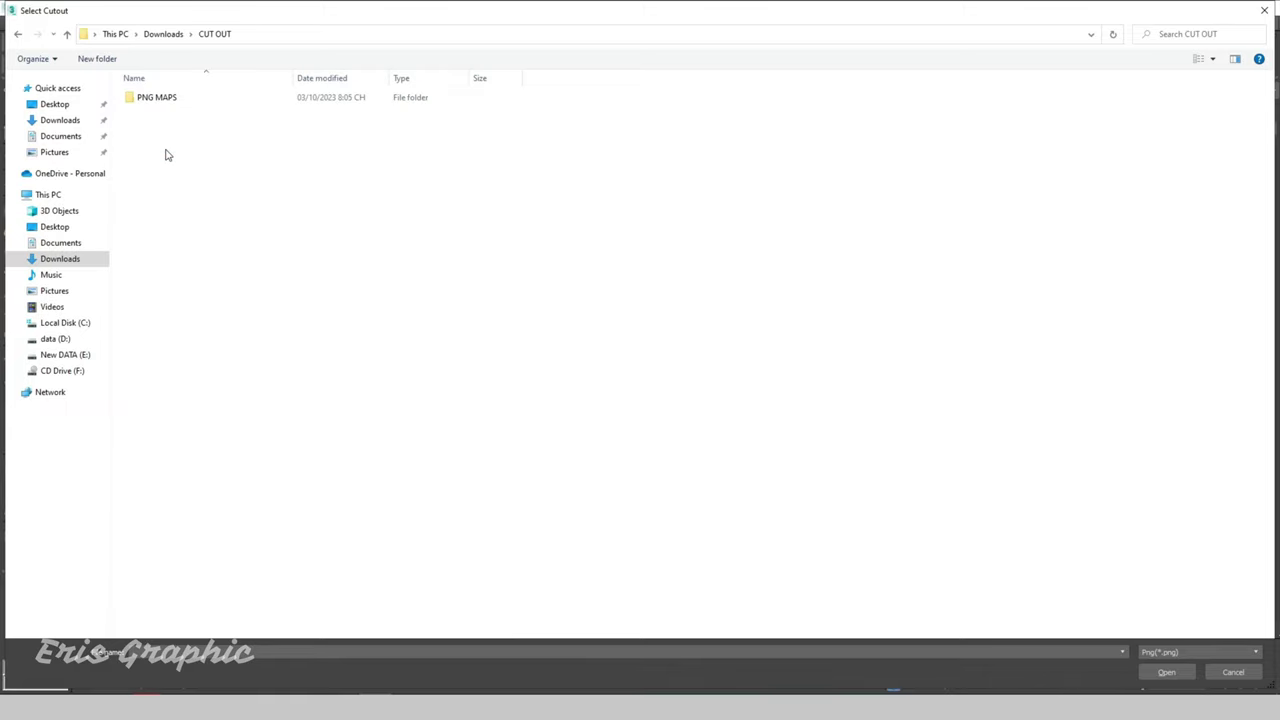
double_click(165, 111)
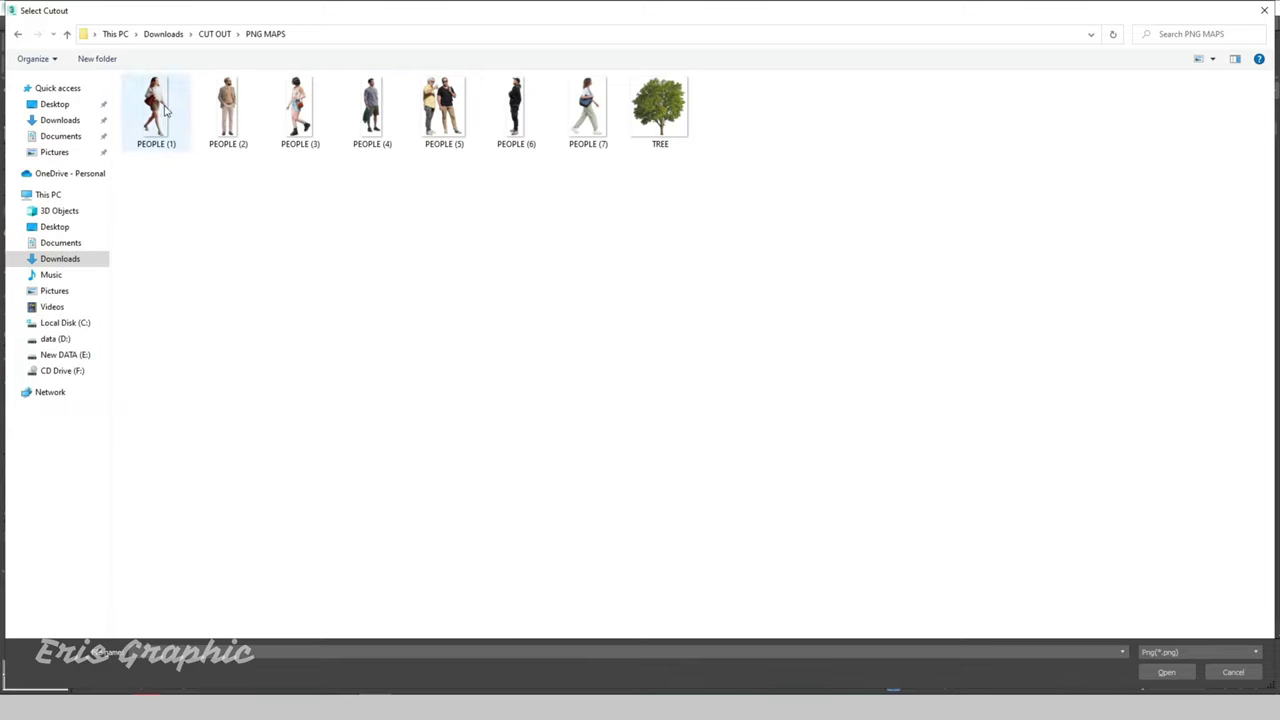
click(167, 111)
drag(334, 172, 165, 76)
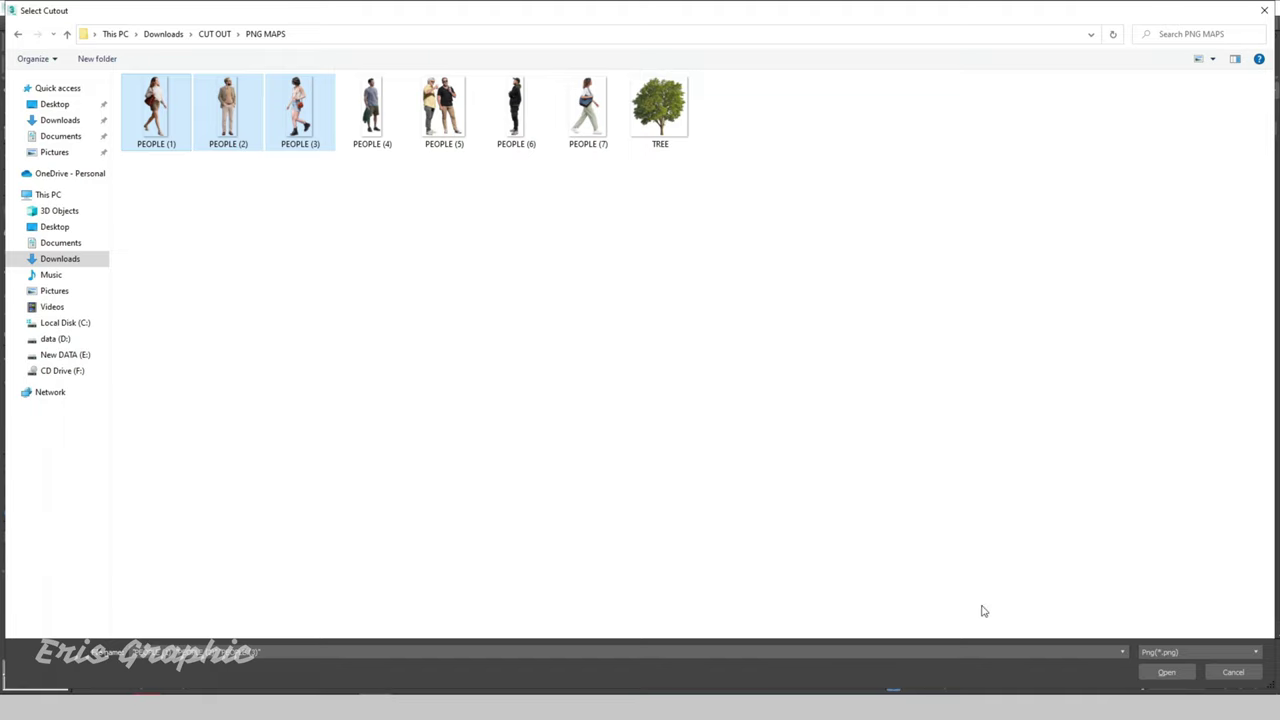
click(1168, 674)
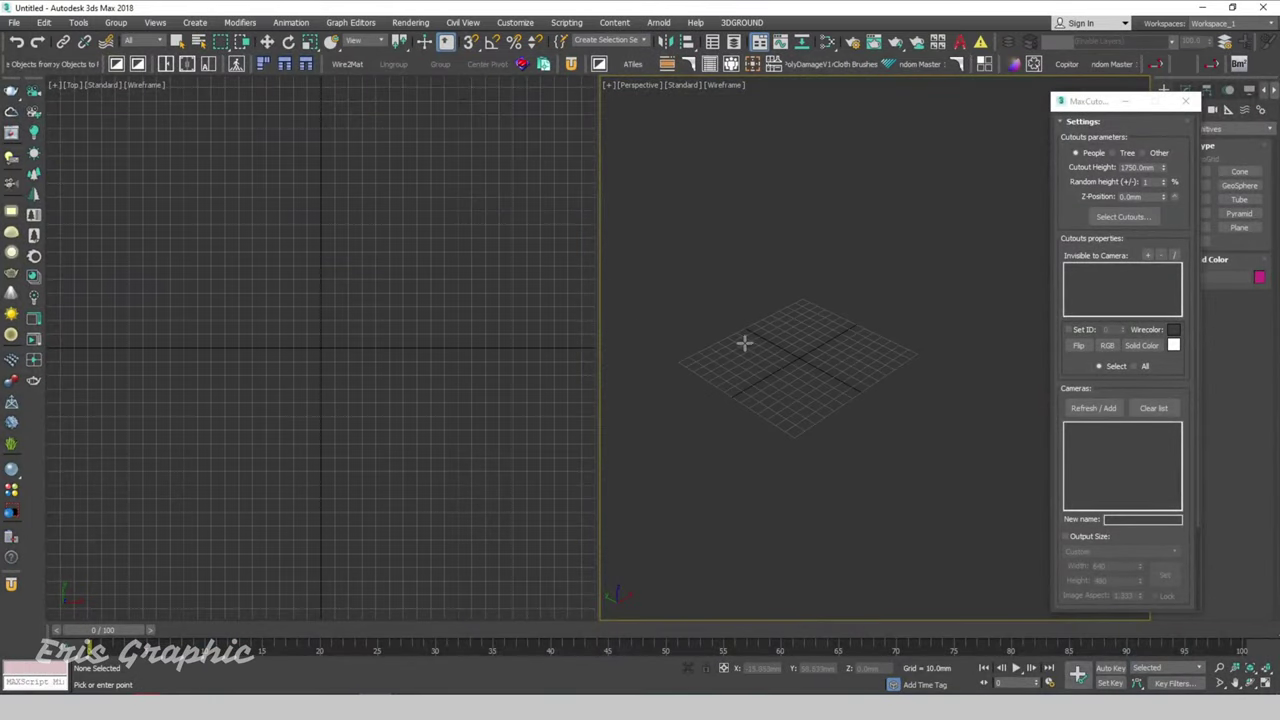
Place the three people cutouts in the scene and display them shaded with textures
click(781, 368)
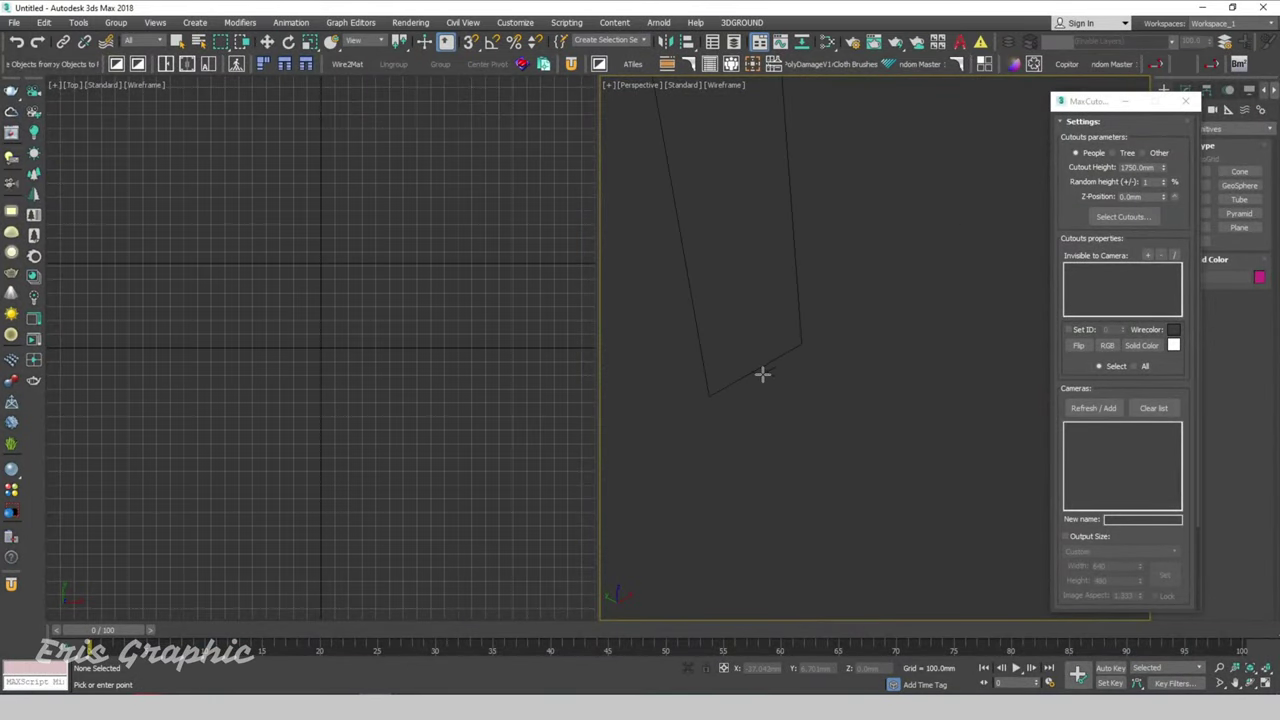
click(852, 340)
alt+middle_drag(852, 340, 858, 358)
scroll(872, 352, down, 5)
click(857, 360)
right_click(877, 225)
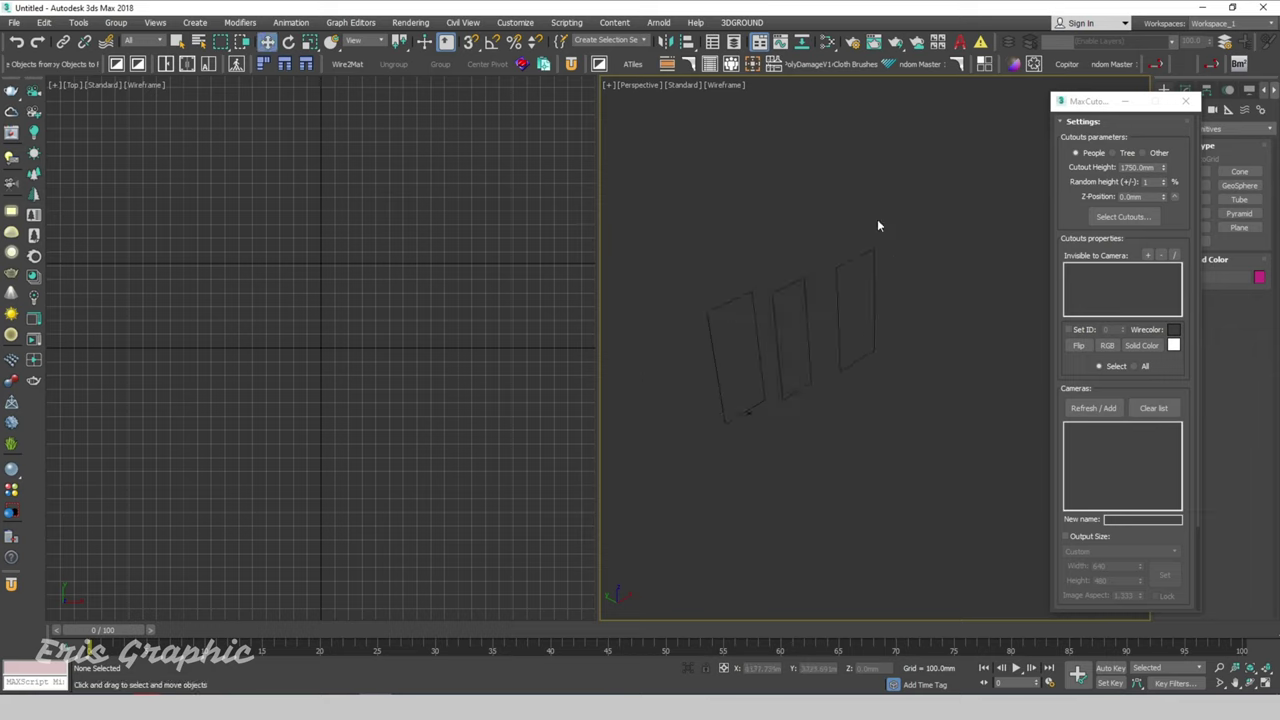
key(F3)
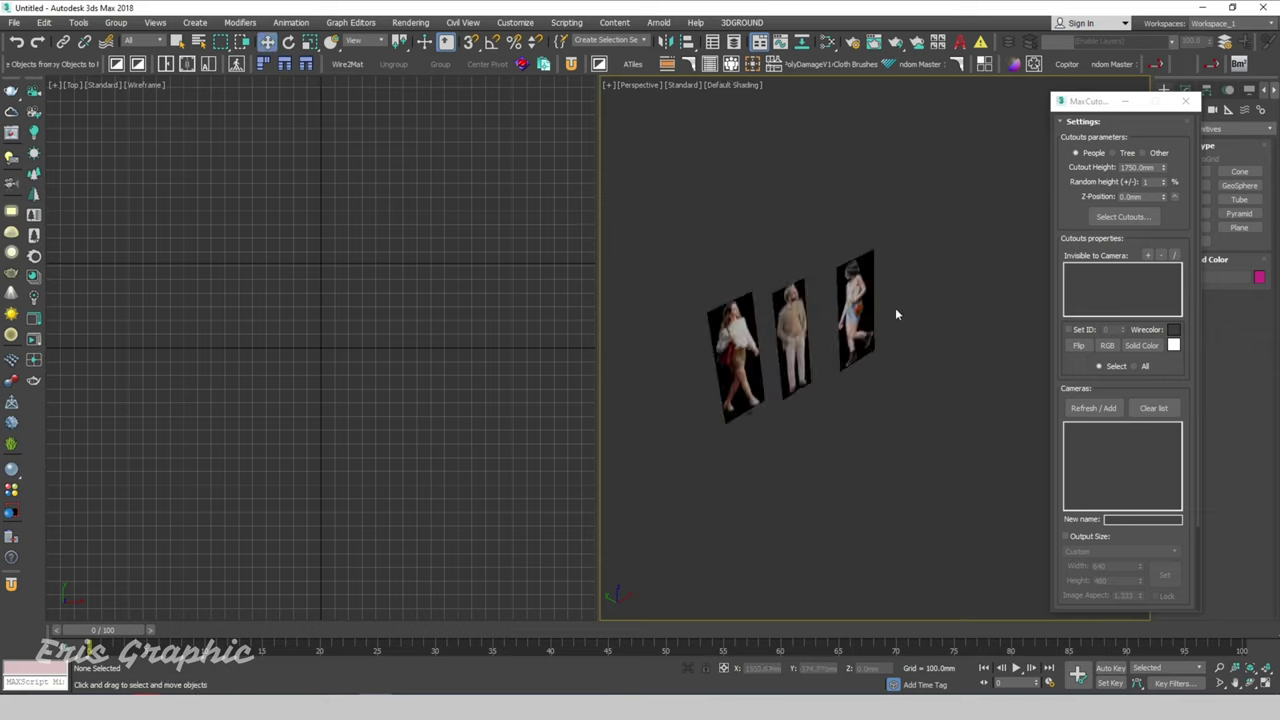
alt+middle_drag(916, 352, 944, 276)
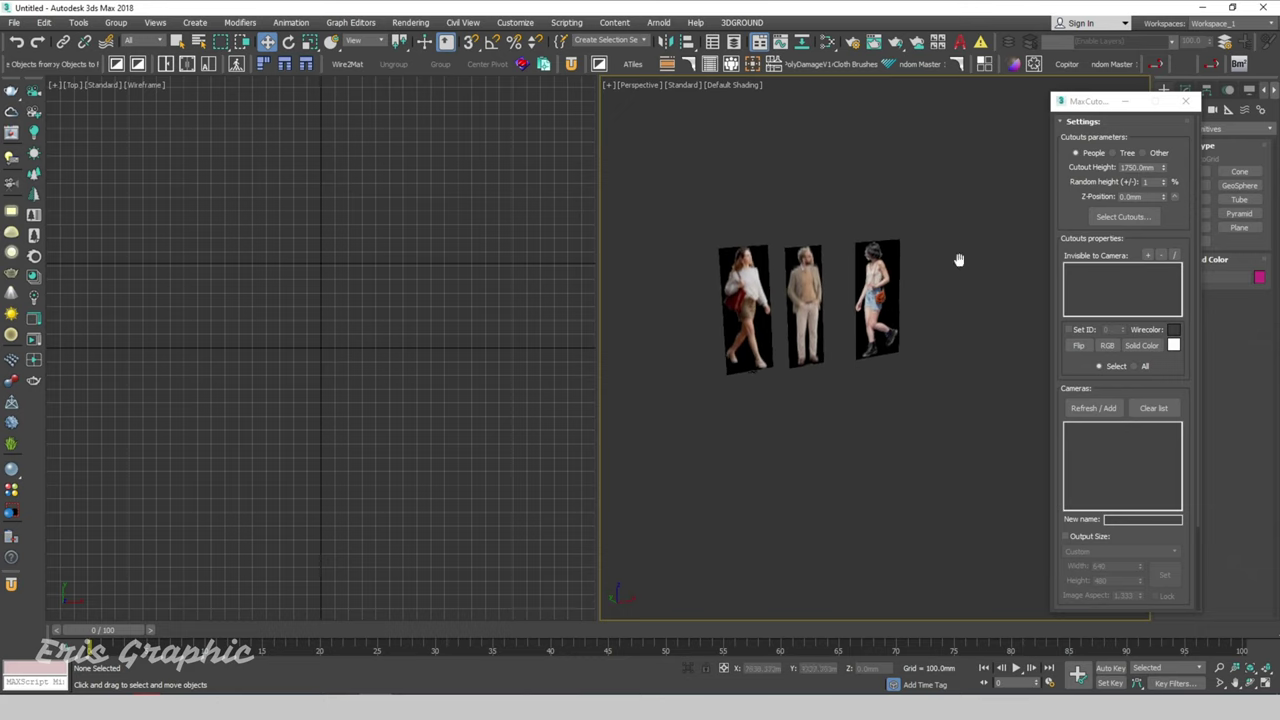
middle_drag(960, 260, 910, 312)
Load the TREE image and place its cutout plane beside the people
click(1124, 217)
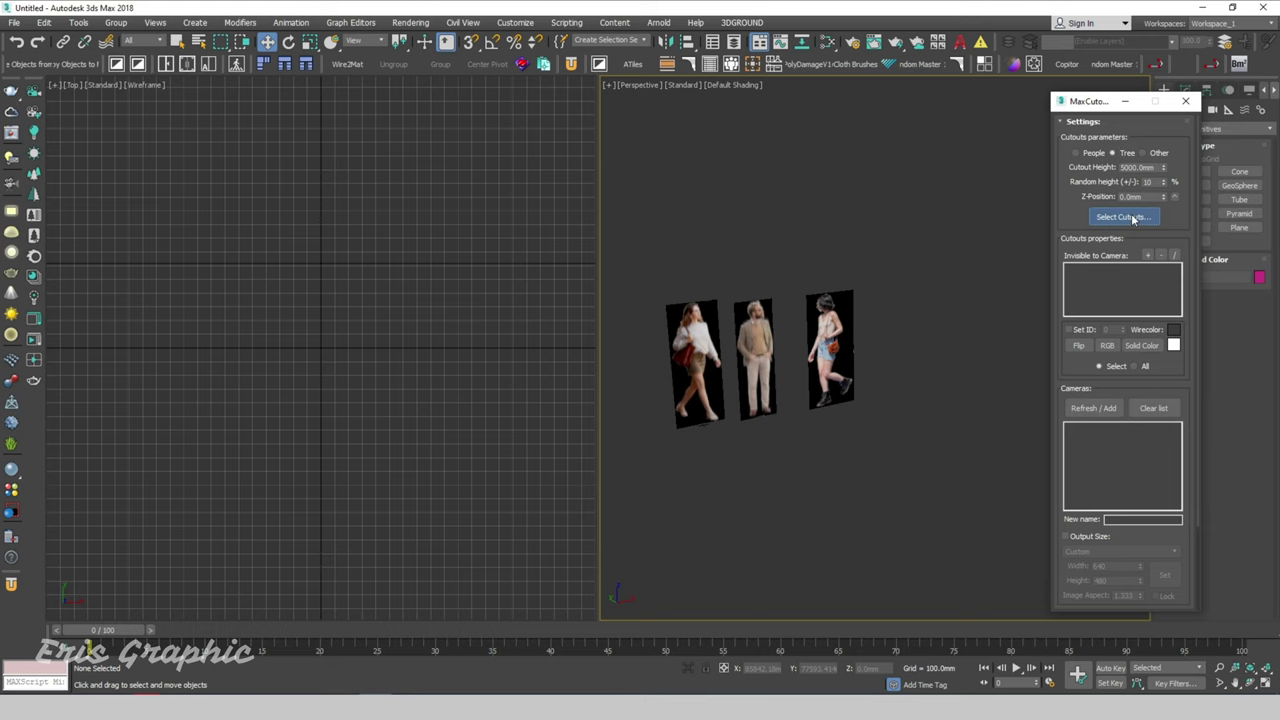
click(660, 112)
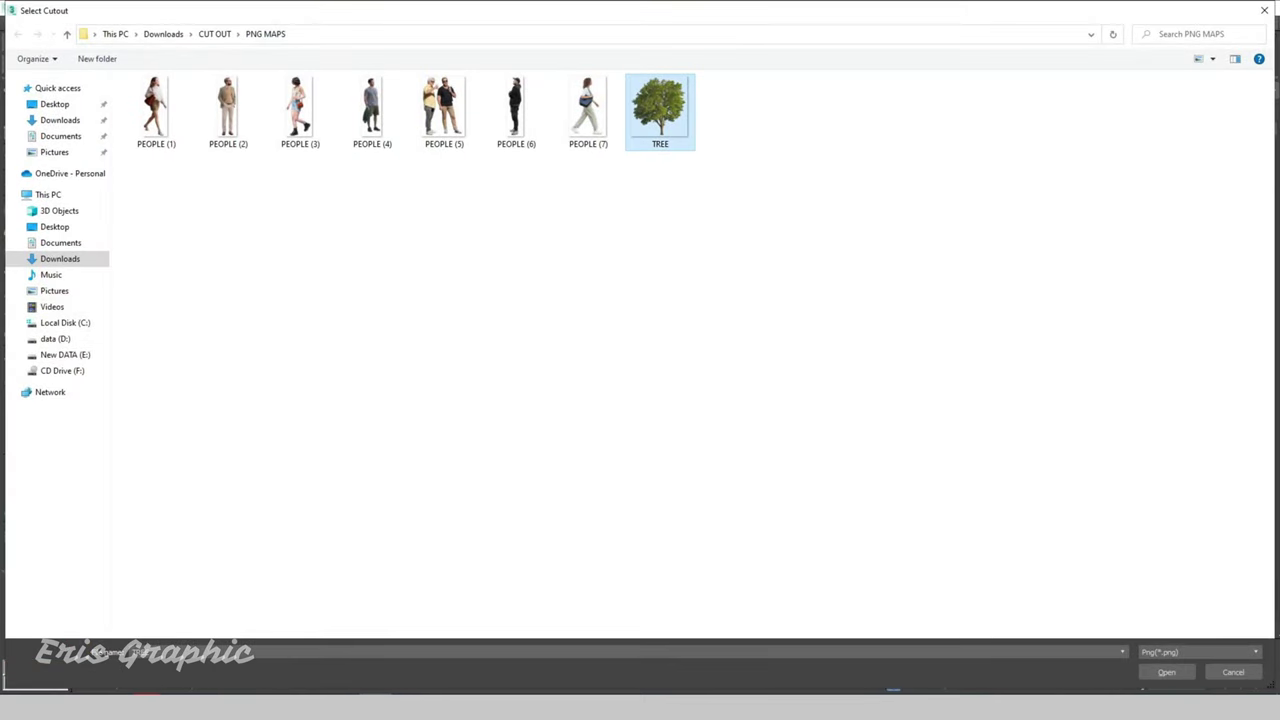
click(1164, 672)
click(917, 374)
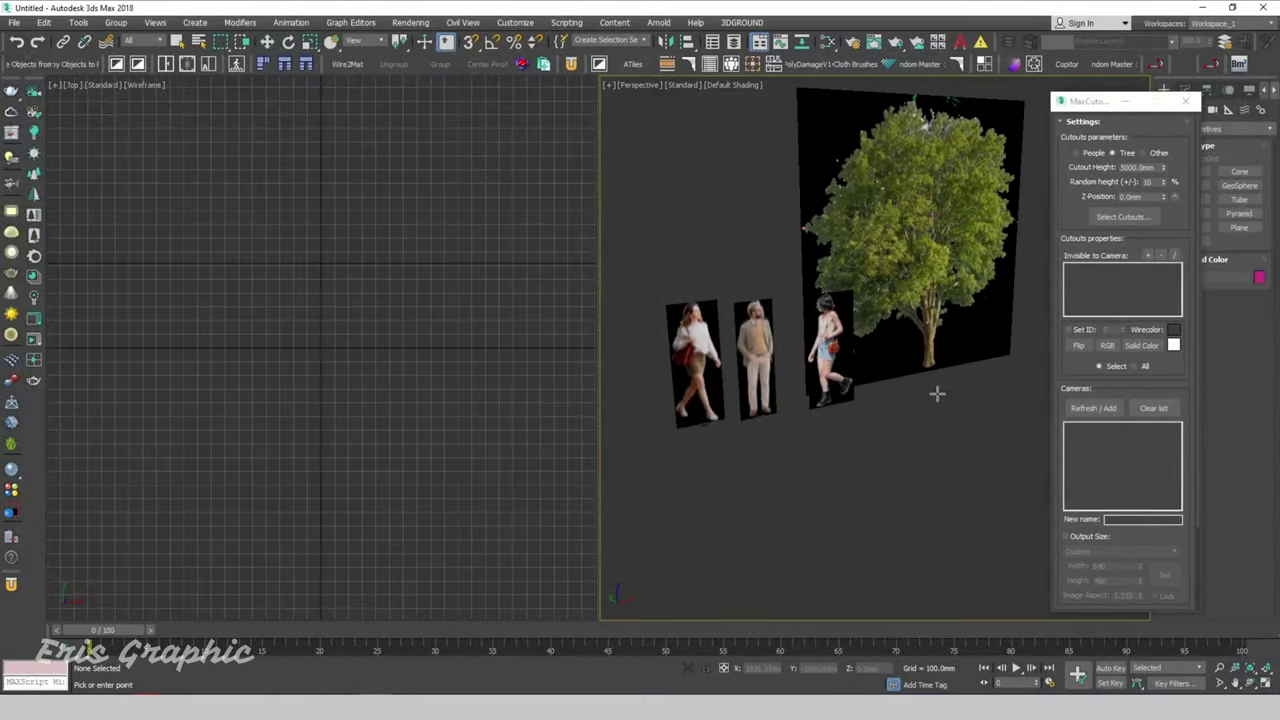
right_click(937, 393)
alt+middle_drag(944, 434, 948, 419)
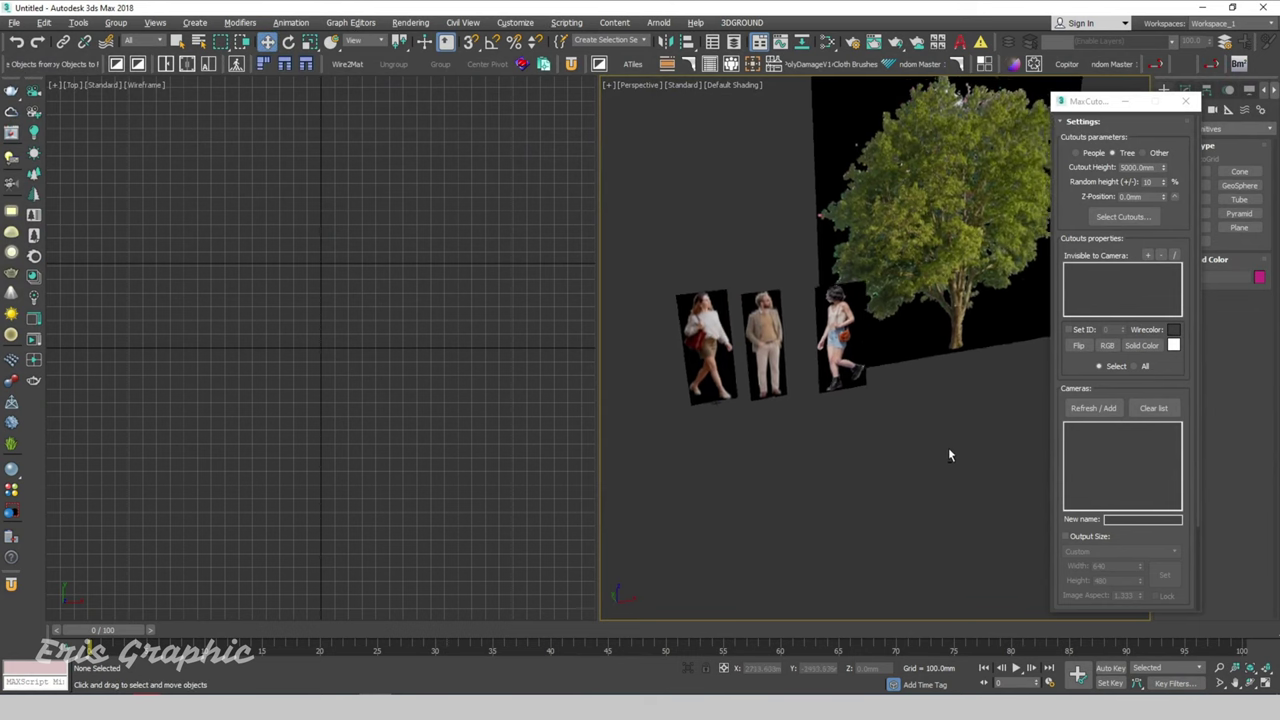
click(918, 255)
middle_drag(918, 255, 942, 497)
alt+middle_drag(948, 329, 961, 428)
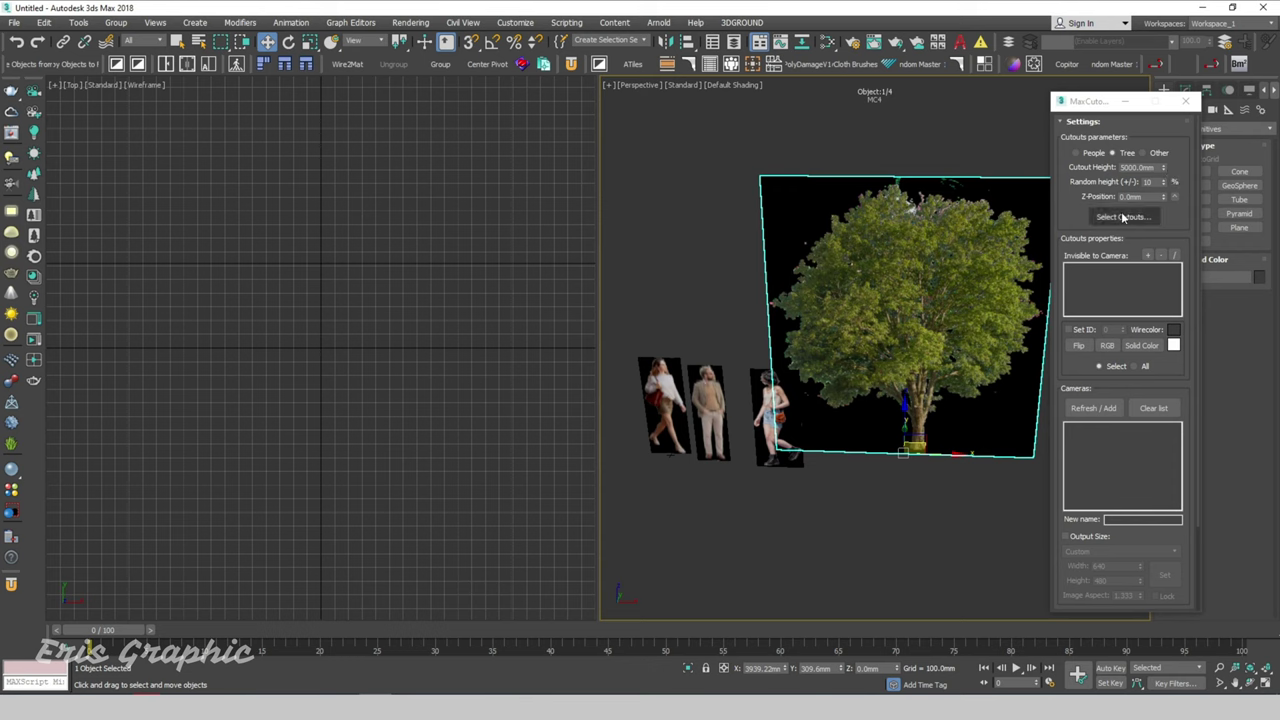
Raise the tree cutout height to about 5015.4mm
drag(1165, 172, 1174, 78)
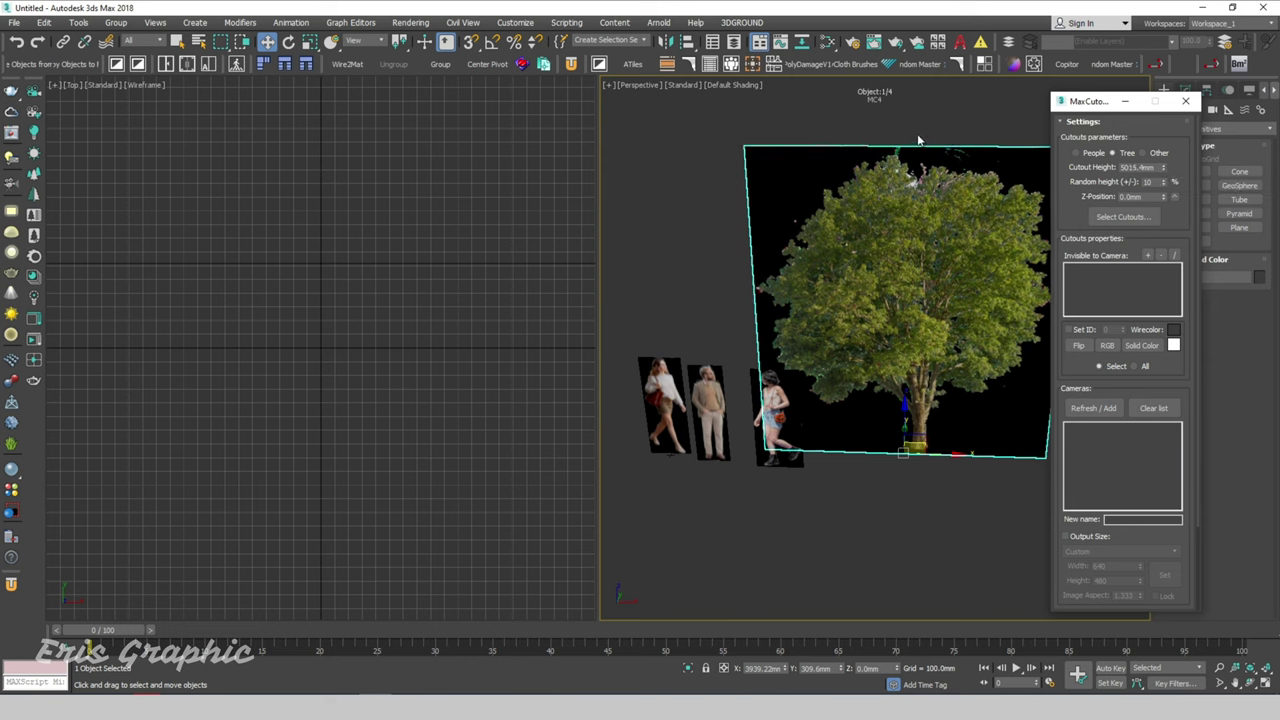
click(893, 538)
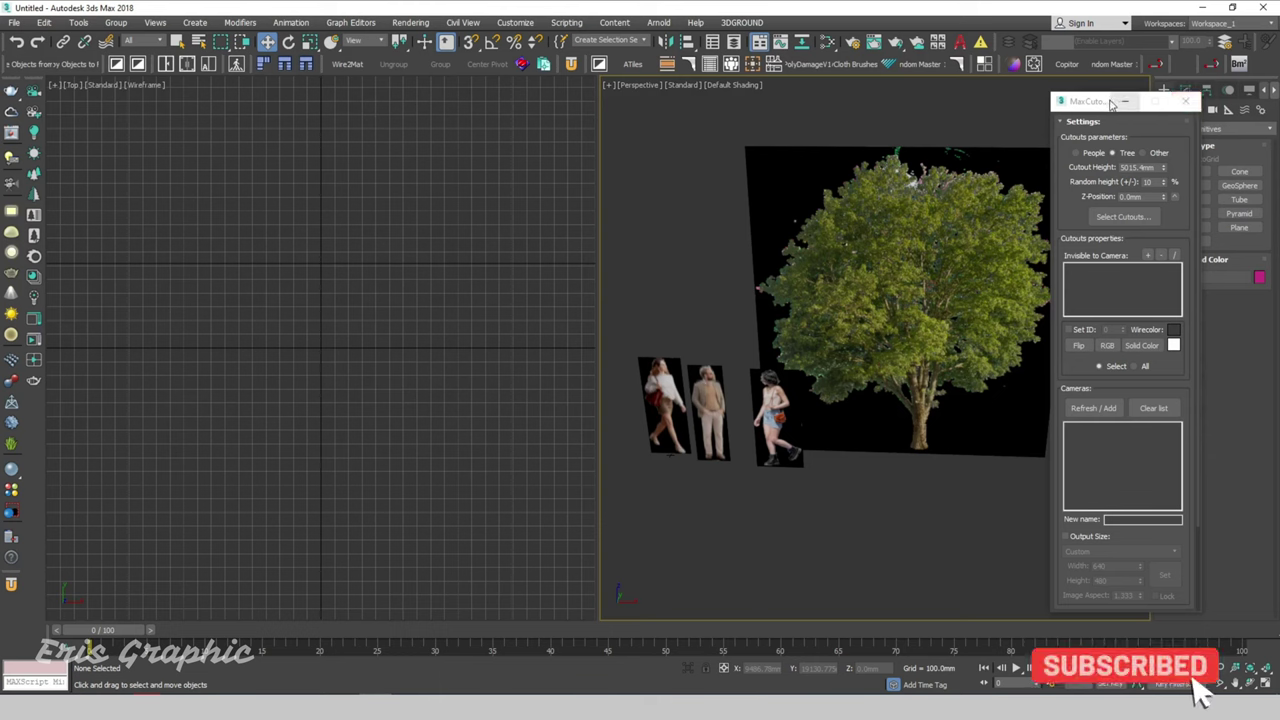
mouse_move(1098, 107)
mouse_down()
mouse_move(1098, 89)
mouse_move(1042, 112)
mouse_up()
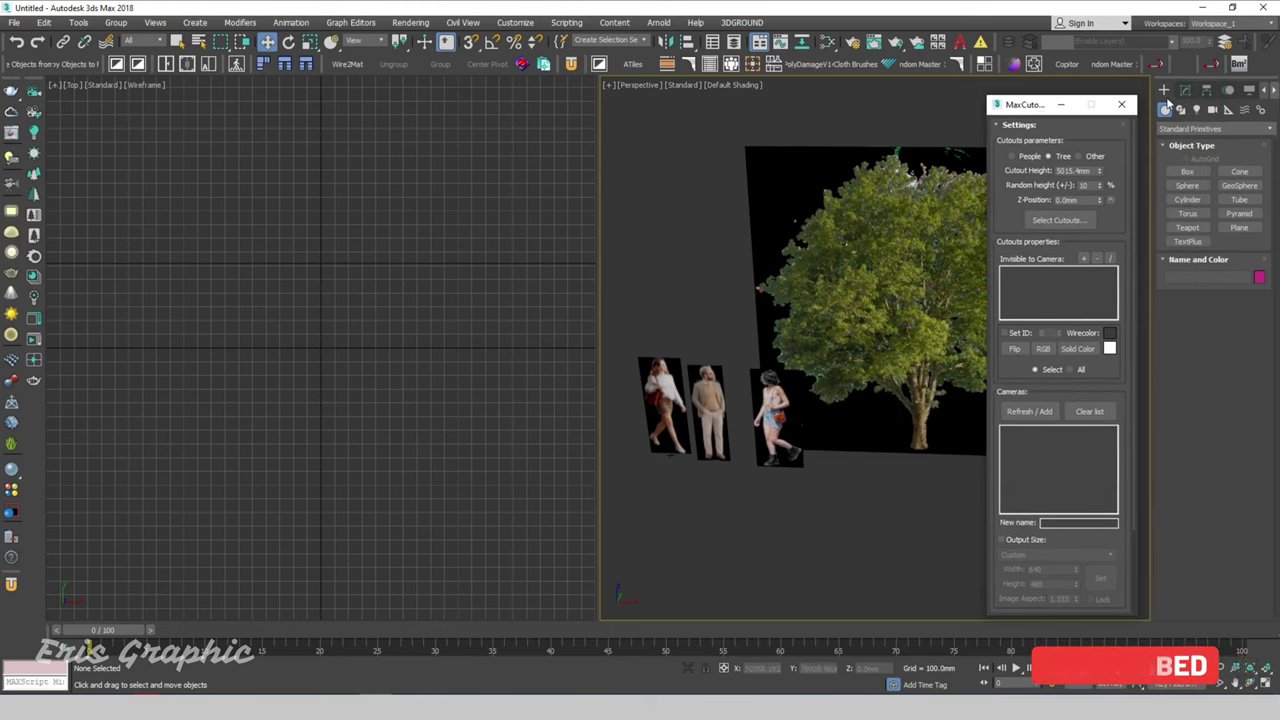
Set CoronaRenderer as the active renderer in Render Setup
key(F10)
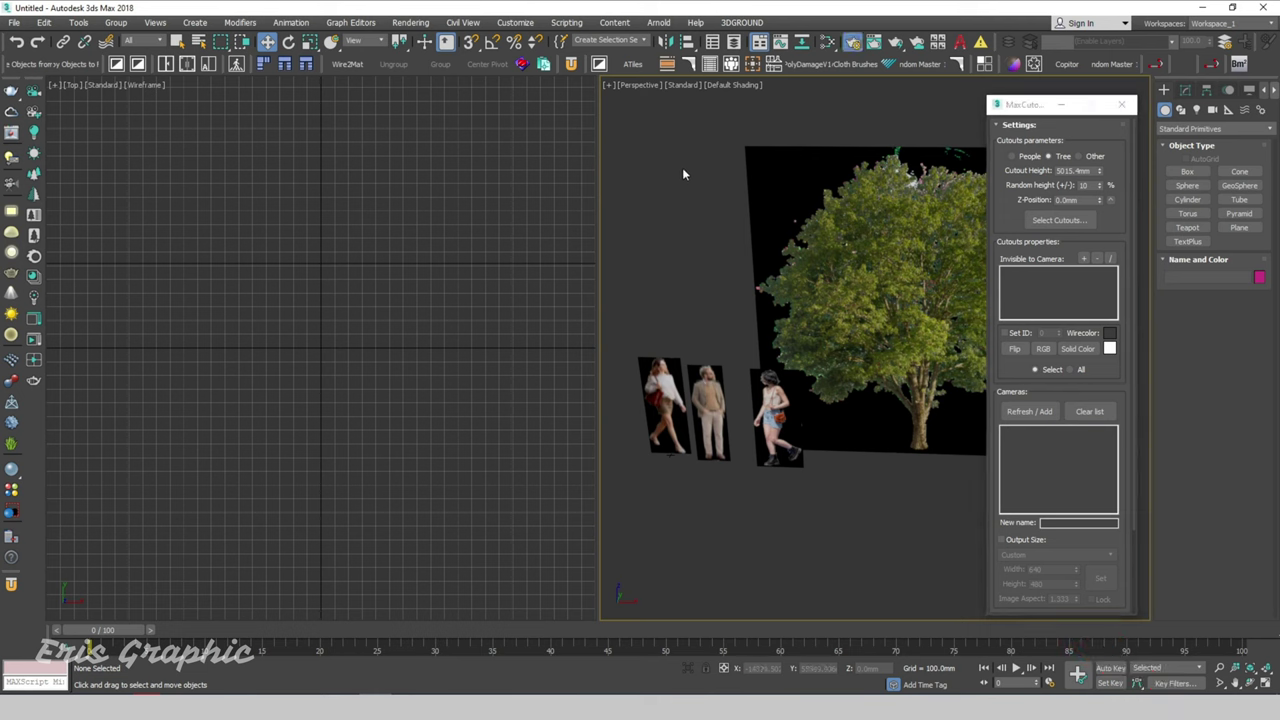
click(305, 171)
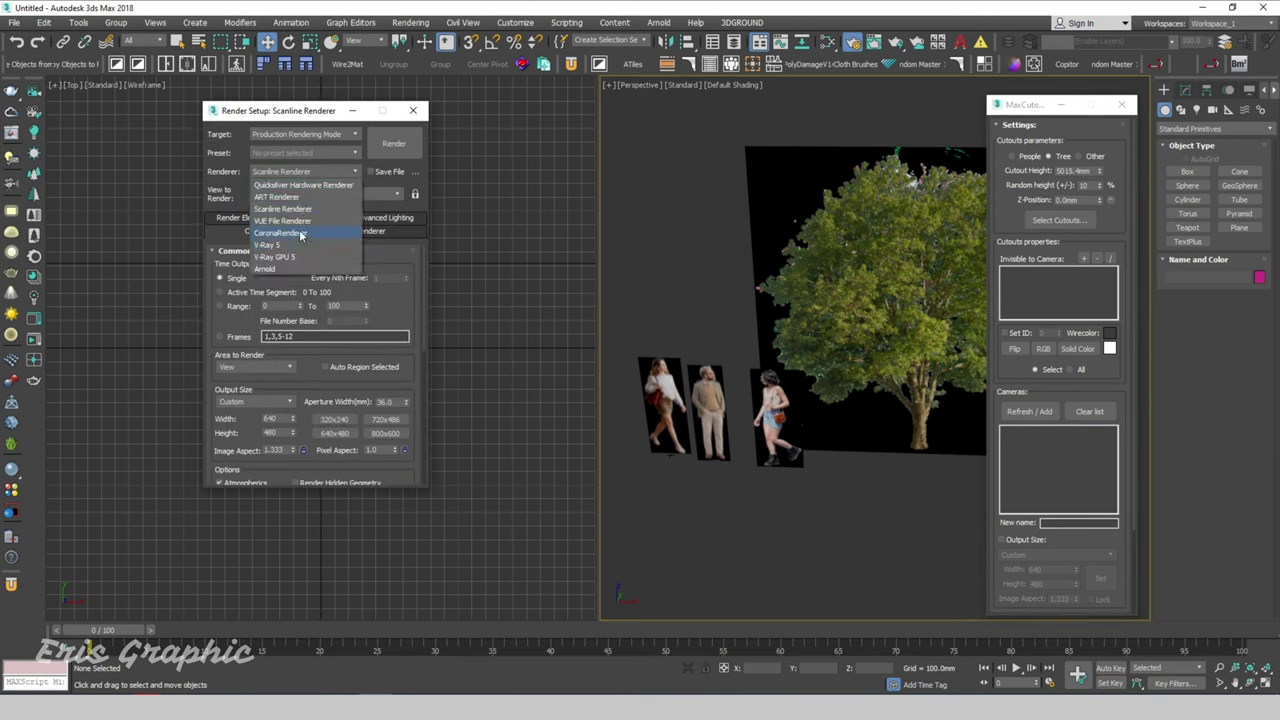
click(300, 234)
click(413, 110)
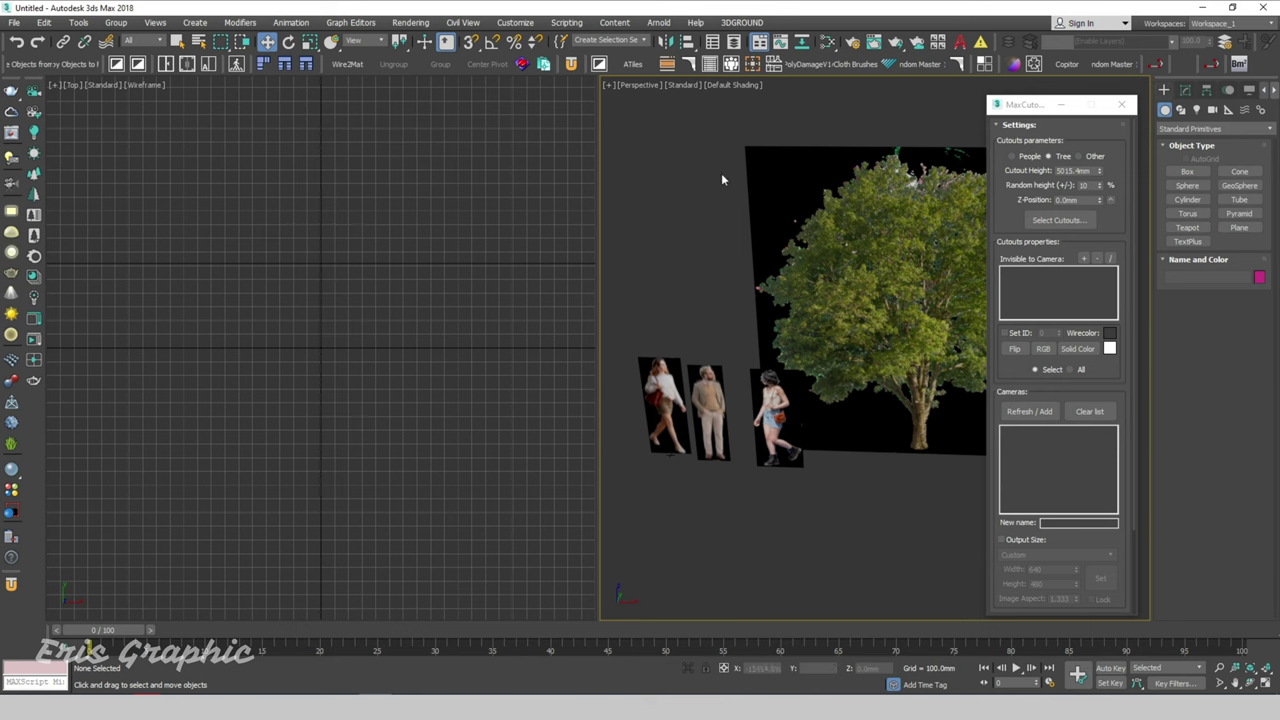
Create a Corona camera with its target aimed toward the cutouts
click(1213, 109)
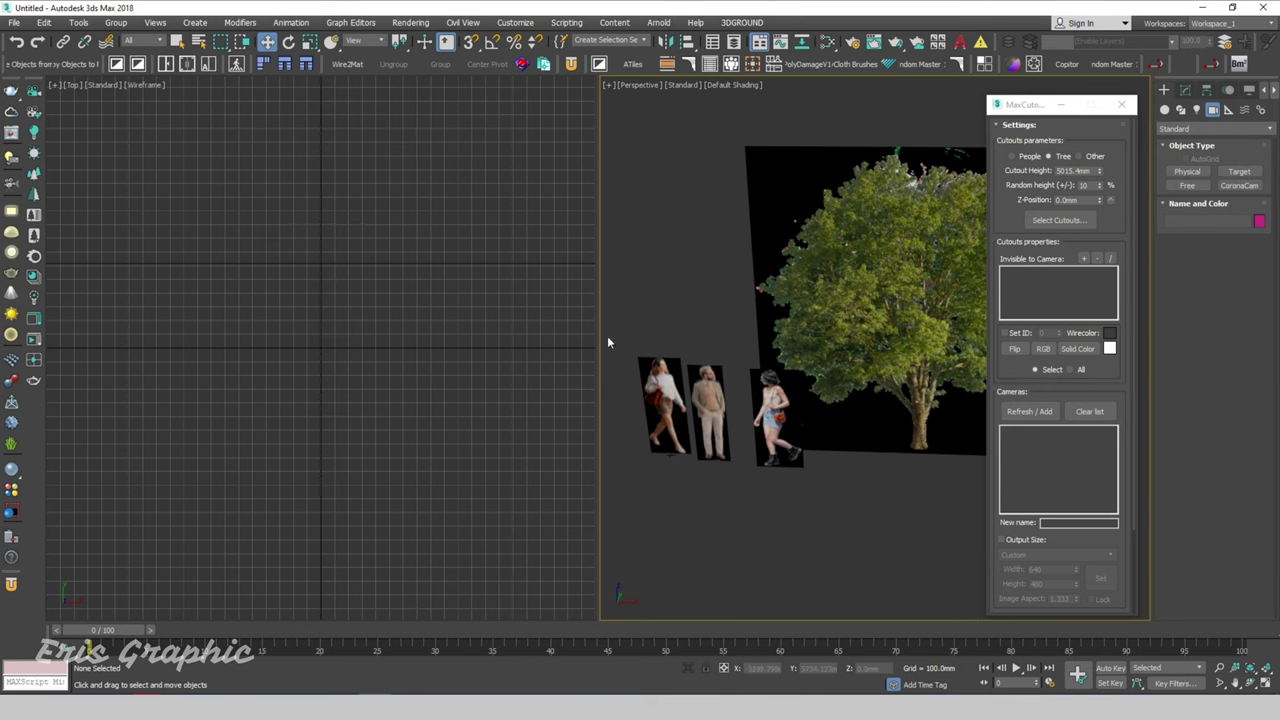
scroll(624, 370, down, 5)
middle_drag(820, 507, 877, 477)
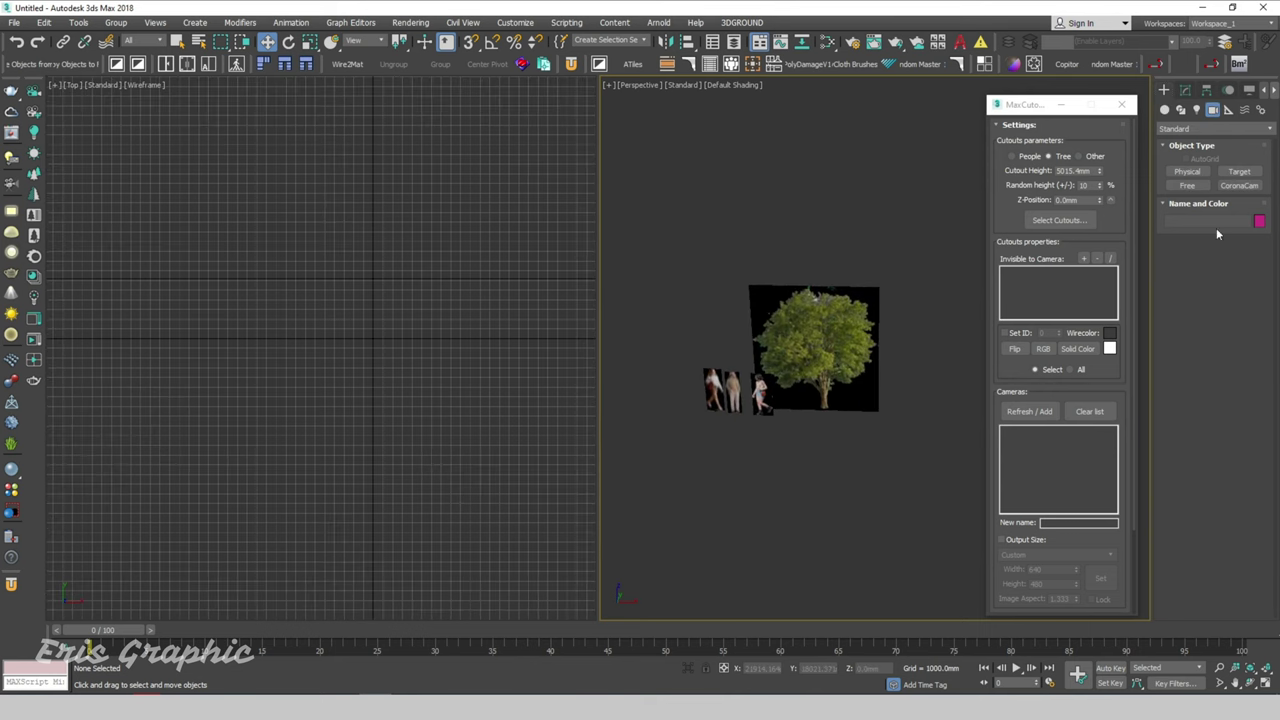
click(1240, 186)
drag(712, 550, 910, 403)
right_click(920, 557)
Switch the right viewport to Top with edged faces and hide the grid in both viewports
key(t)
click(754, 377)
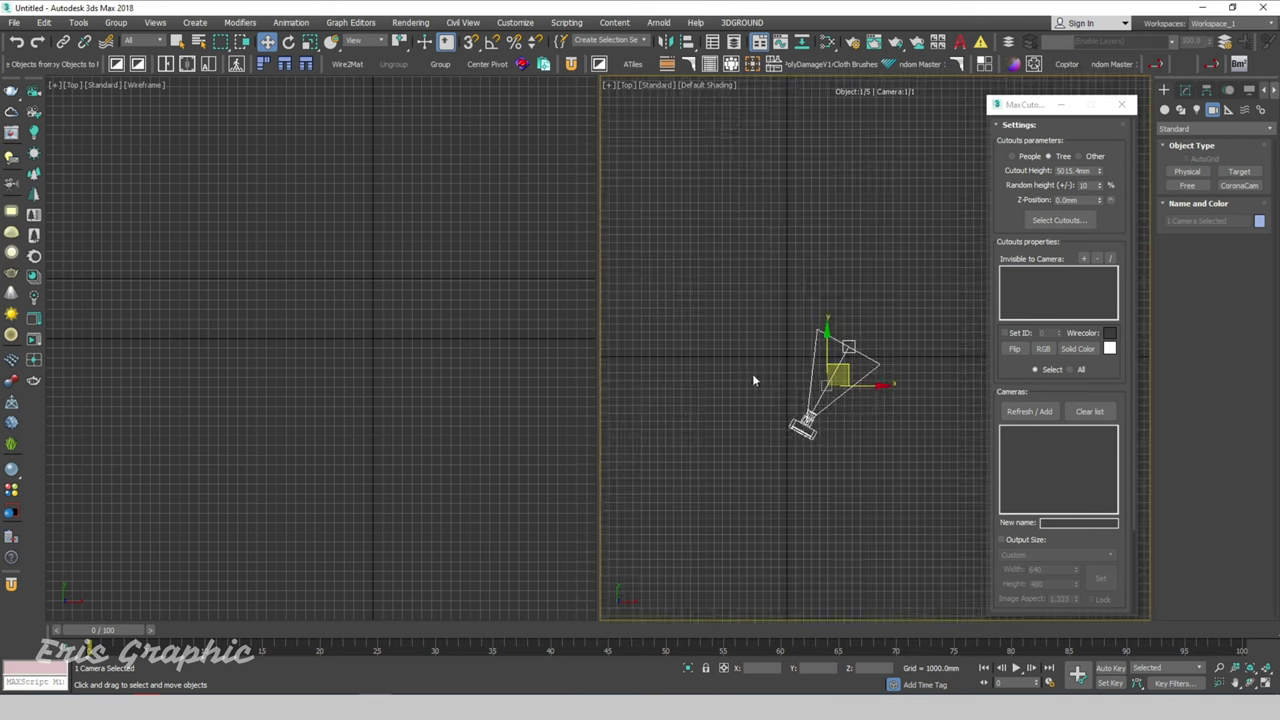
scroll(754, 377, up, 3)
mouse_move(754, 377)
middle_down()
mouse_move(835, 366)
mouse_move(928, 297)
middle_up()
key(F4)
key(g)
click(465, 255)
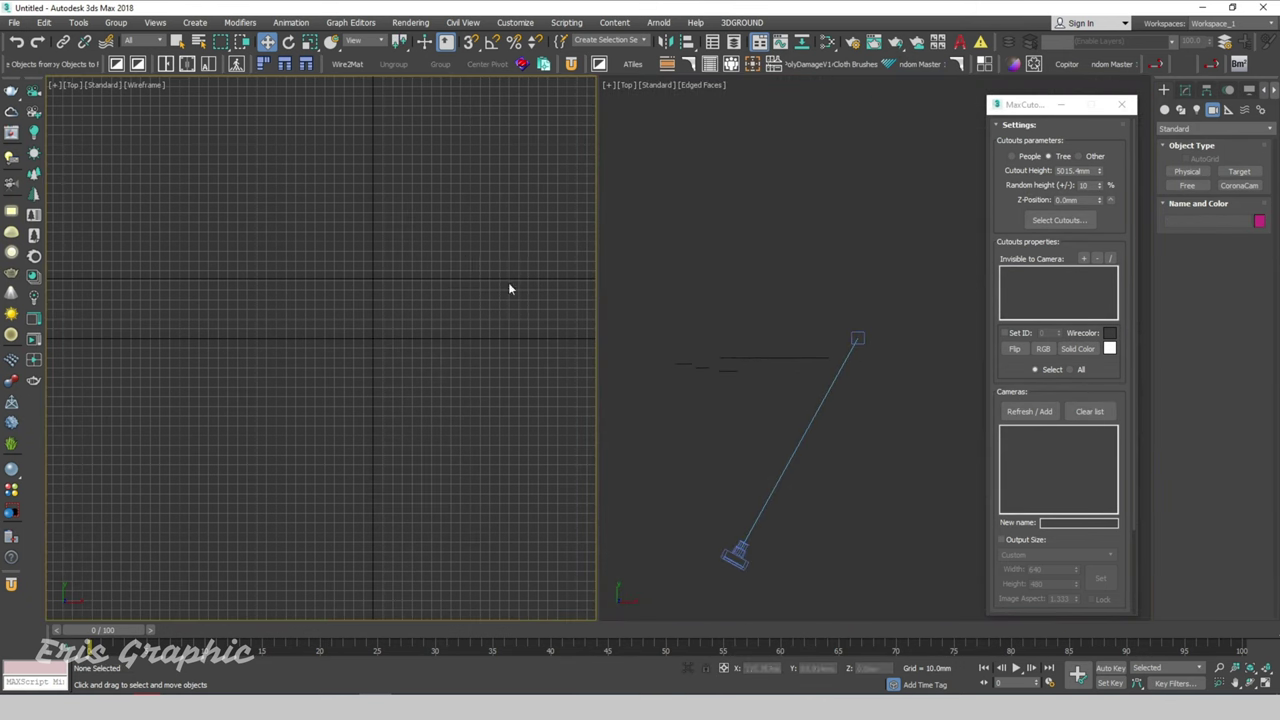
click(869, 318)
key(g)
click(490, 295)
key(g)
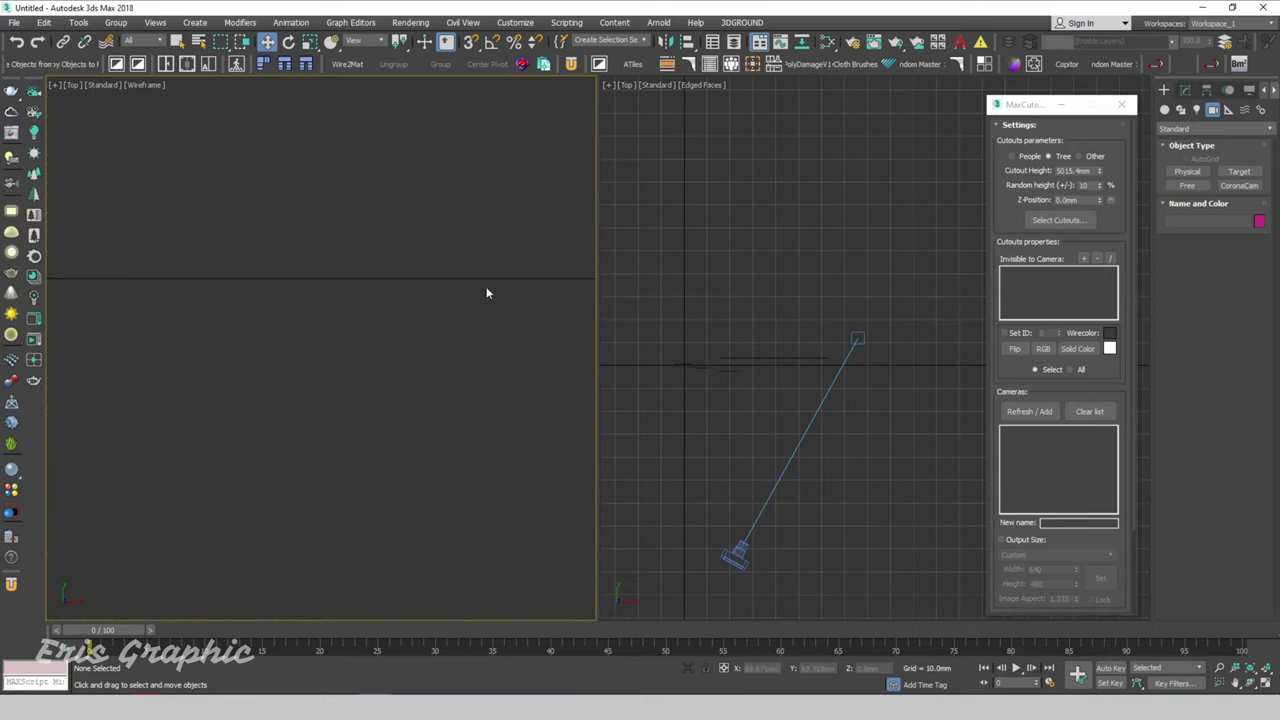
click(811, 289)
key(g)
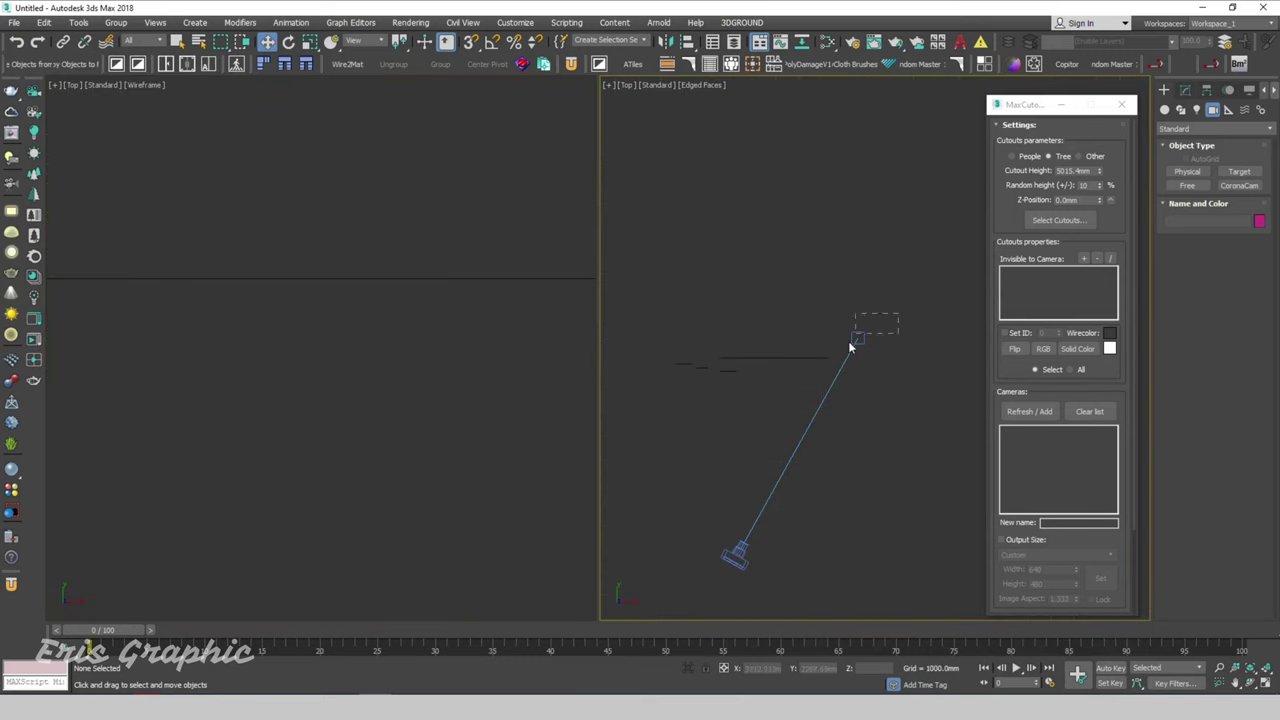
Move the camera target toward the cutouts and orbit the view to check them upright
click(850, 347)
click(874, 328)
click(858, 336)
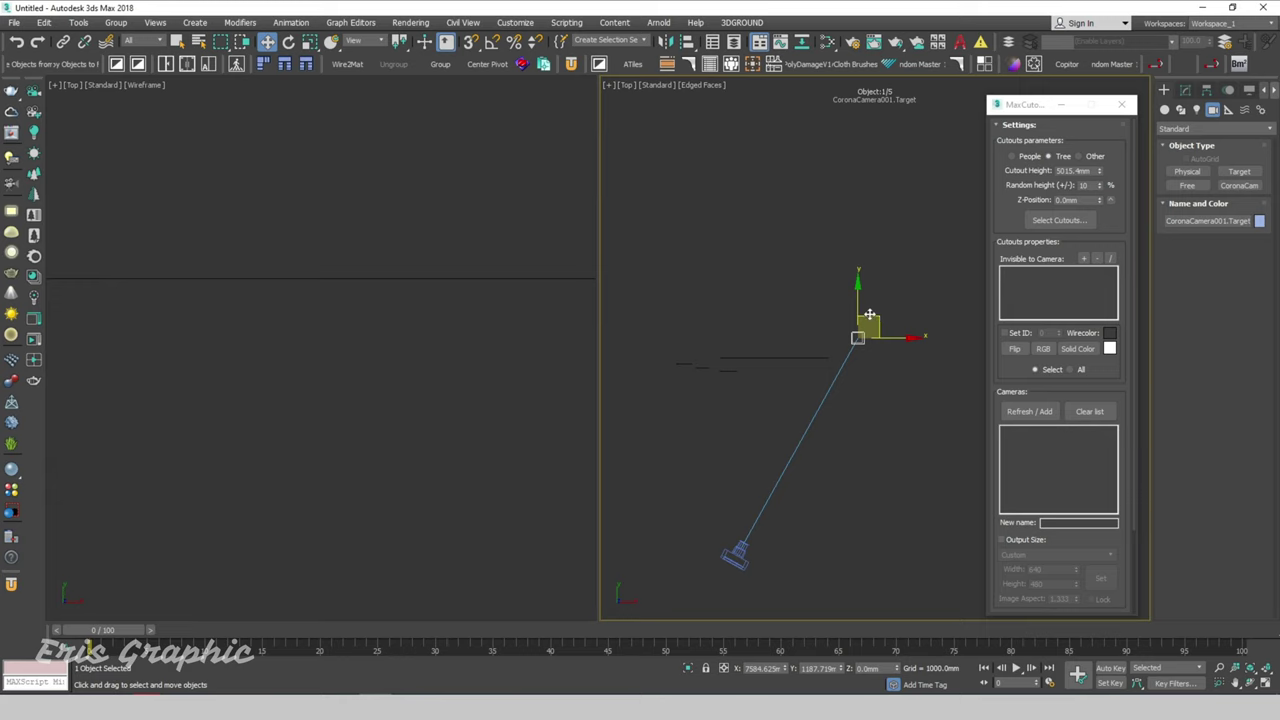
drag(869, 315, 775, 325)
mouse_move(798, 517)
alt+middle_down()
mouse_move(775, 442)
mouse_move(797, 408)
mouse_move(765, 382)
alt+middle_up()
scroll(765, 382, up, 2)
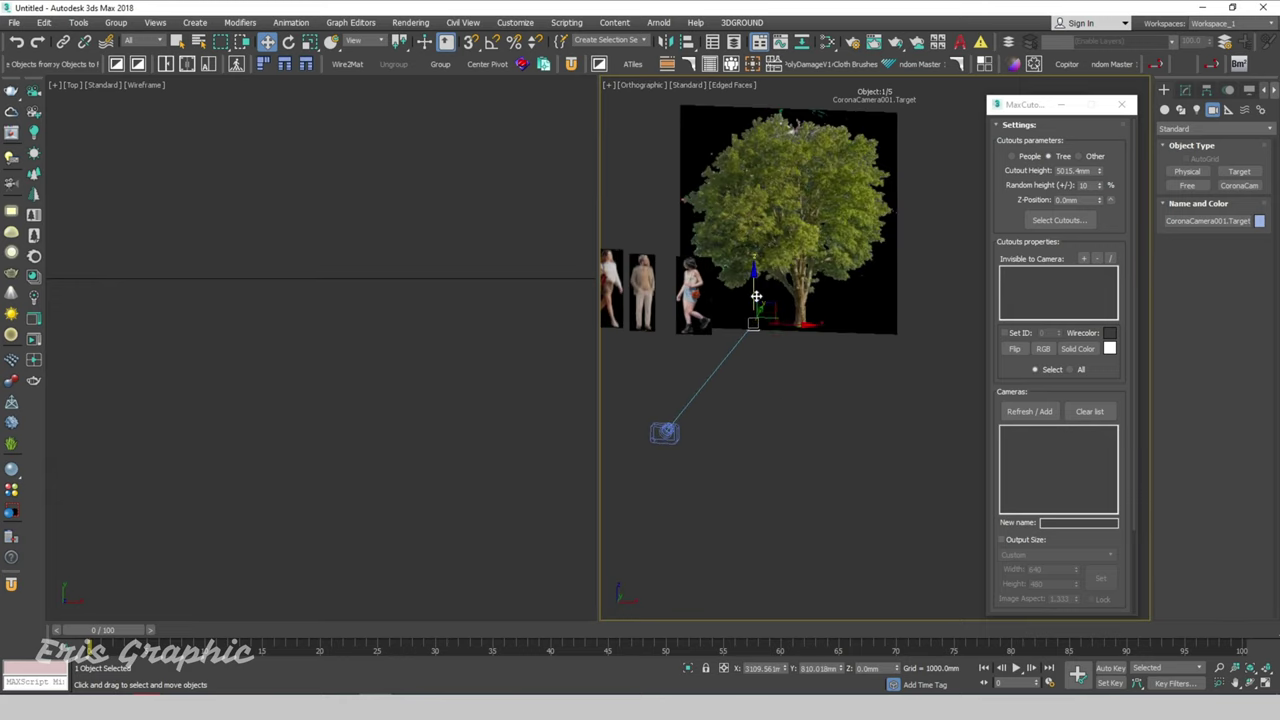
click(664, 430)
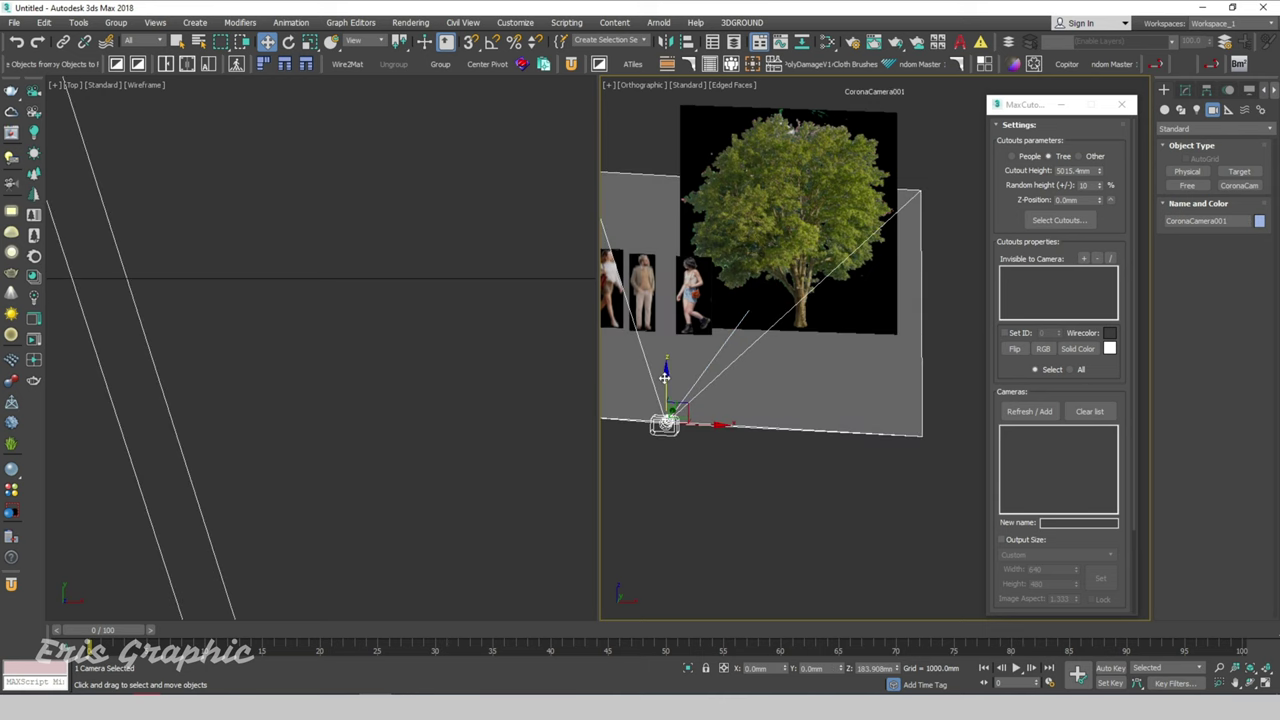
click(512, 285)
Set the left viewport to look through CoronaCamera001 with shading
key(c)
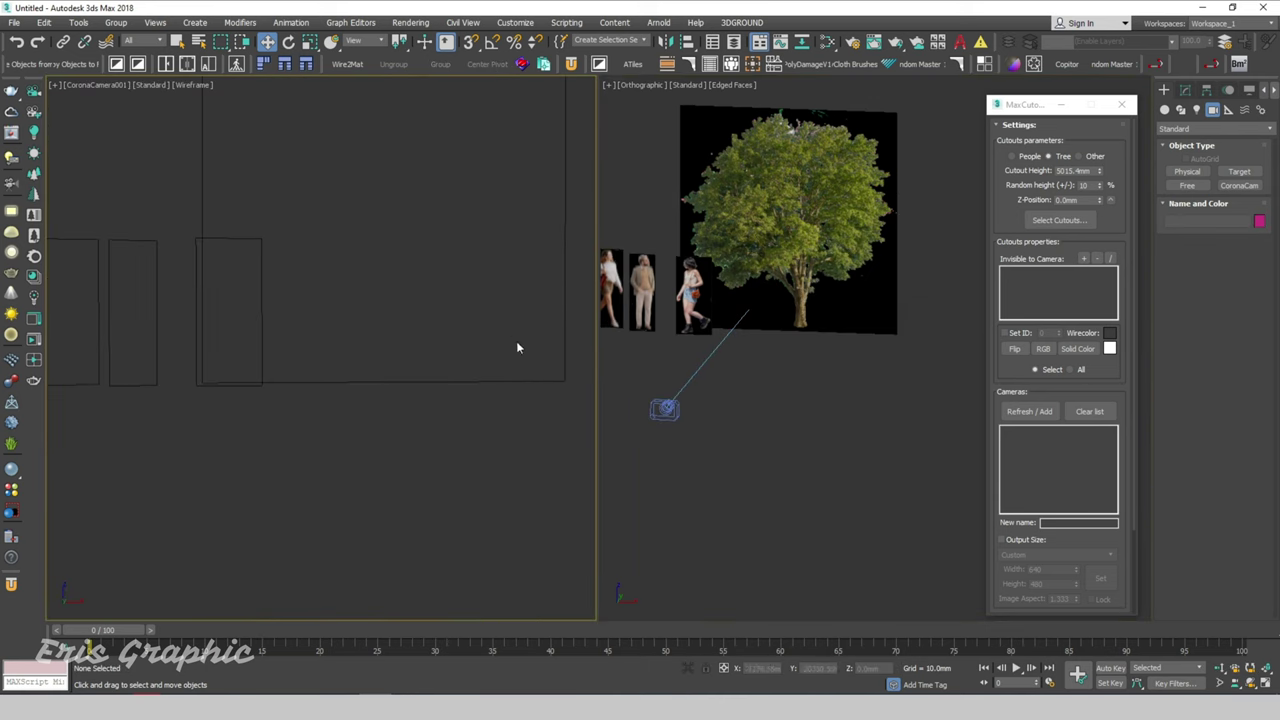
key(F3)
mouse_move(420, 405)
middle_down()
mouse_move(500, 471)
mouse_move(457, 480)
middle_up()
click(762, 470)
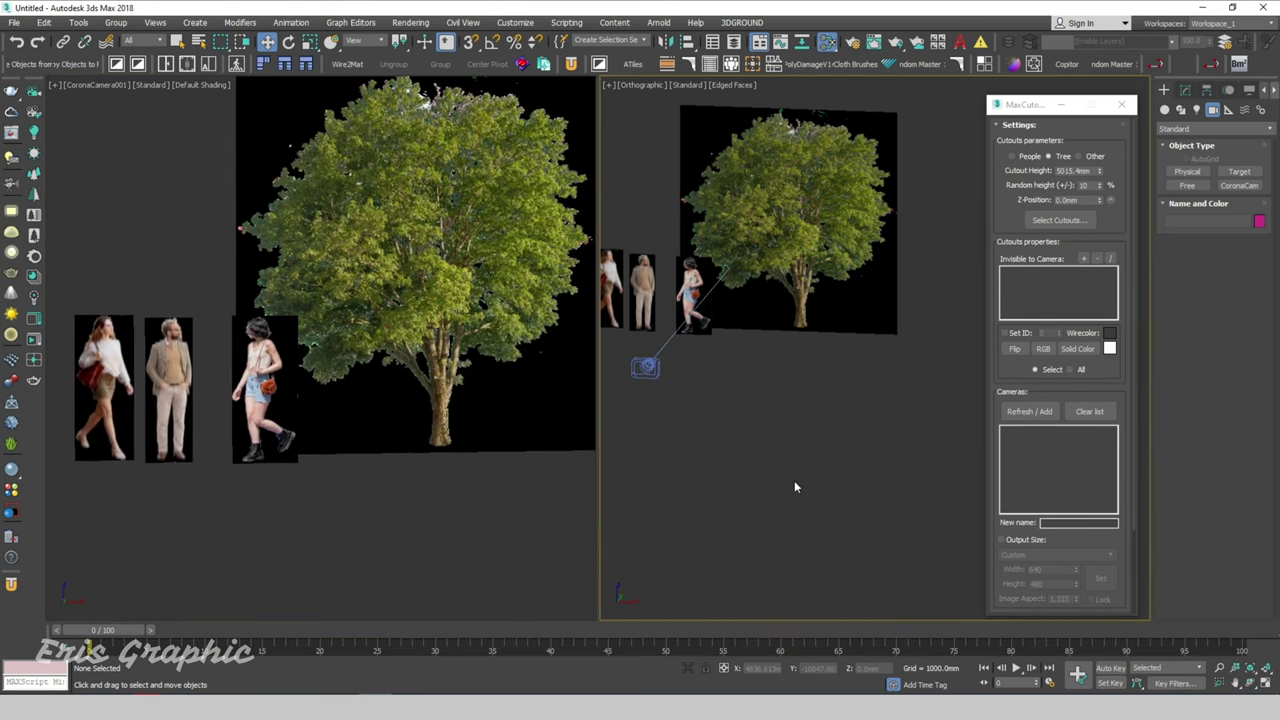
Enable Show Shaded Material in Viewport for the tree's MC_Mtl material in the Slate Material Editor
key(m)
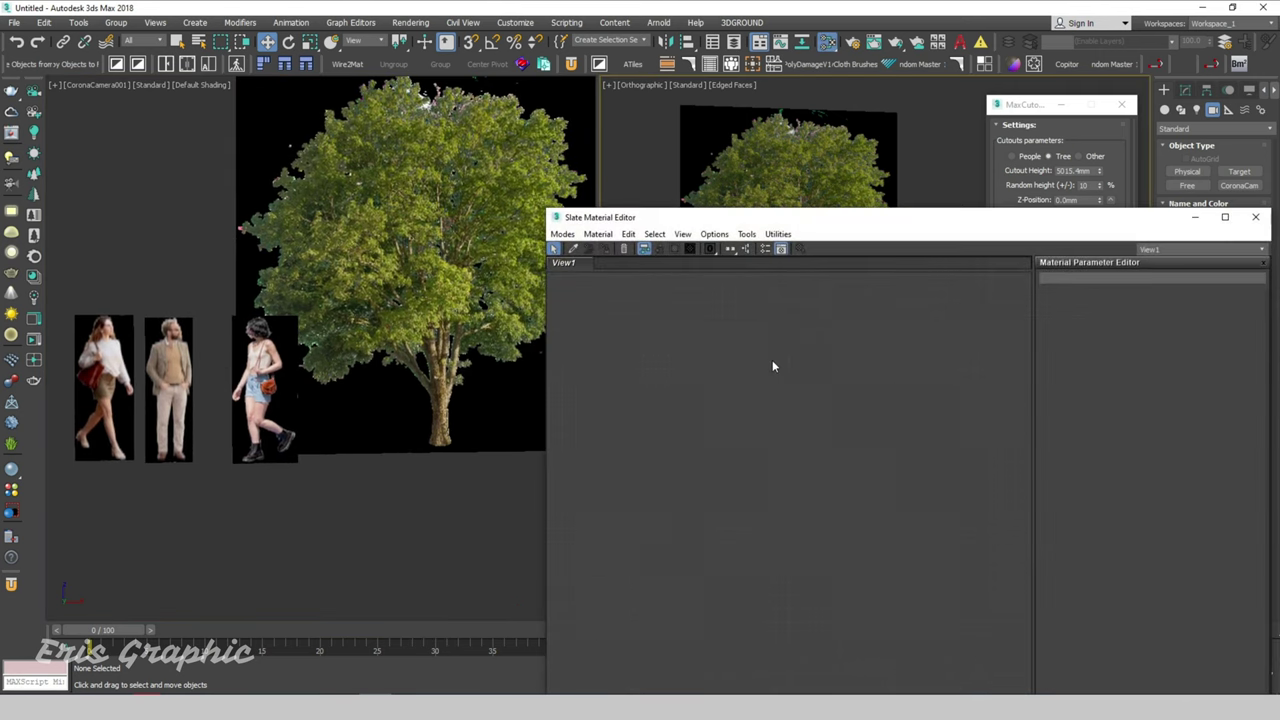
drag(699, 227, 1034, 250)
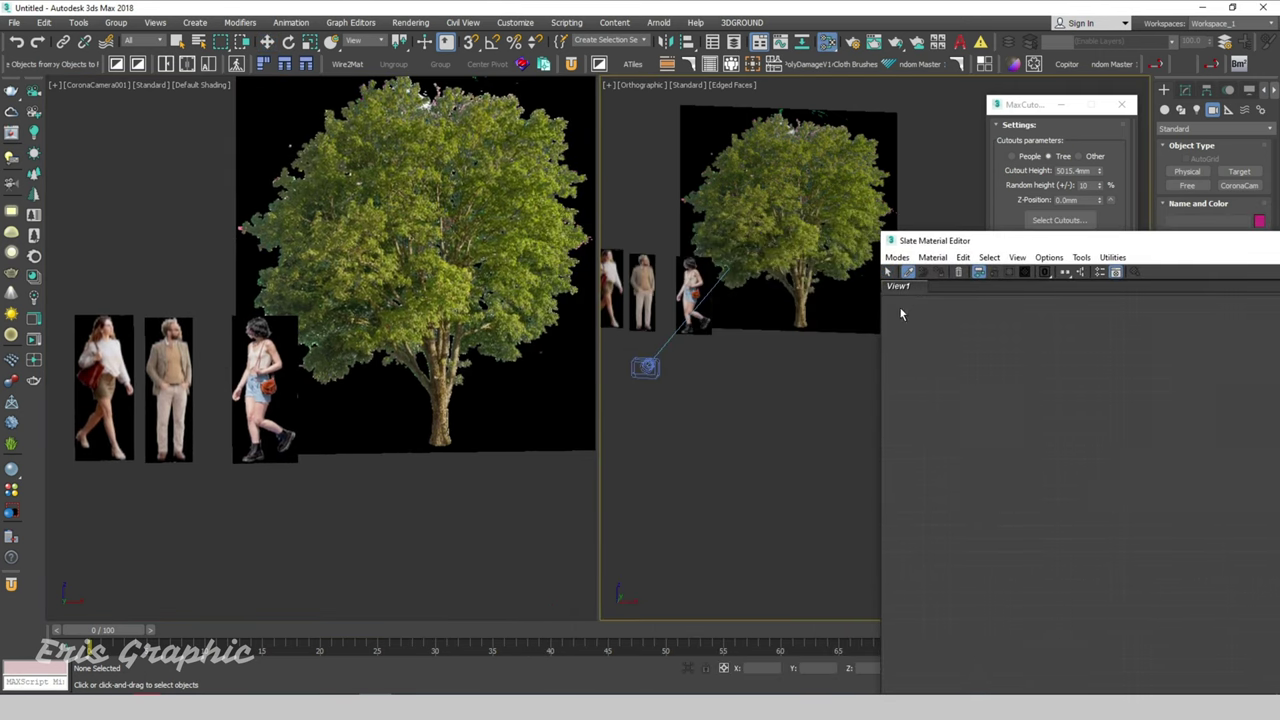
click(867, 300)
click(862, 301)
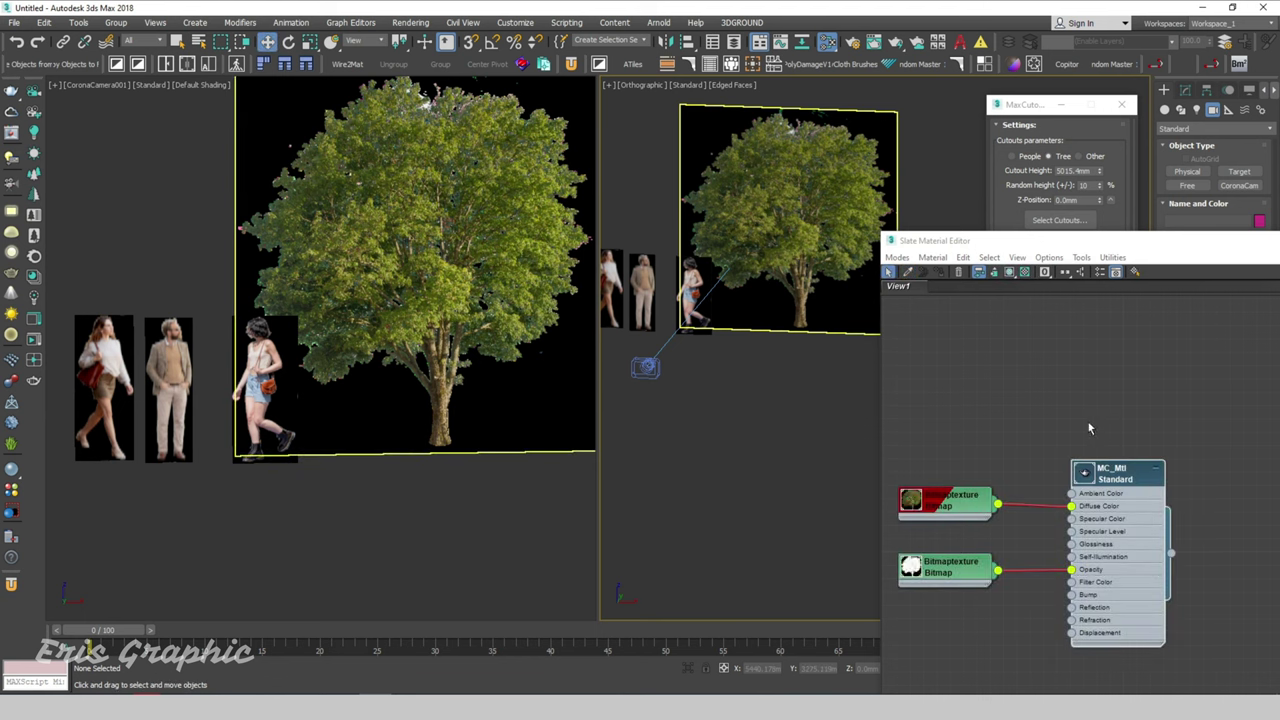
click(1100, 484)
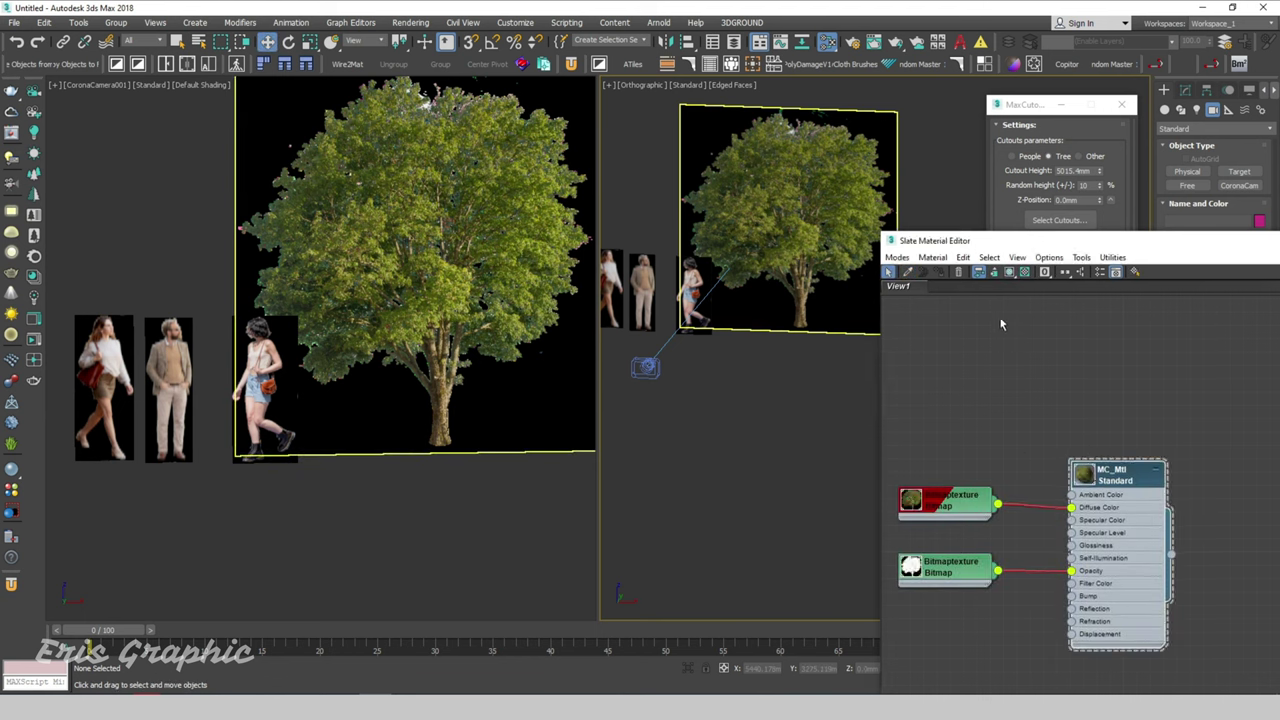
click(1009, 272)
click(727, 459)
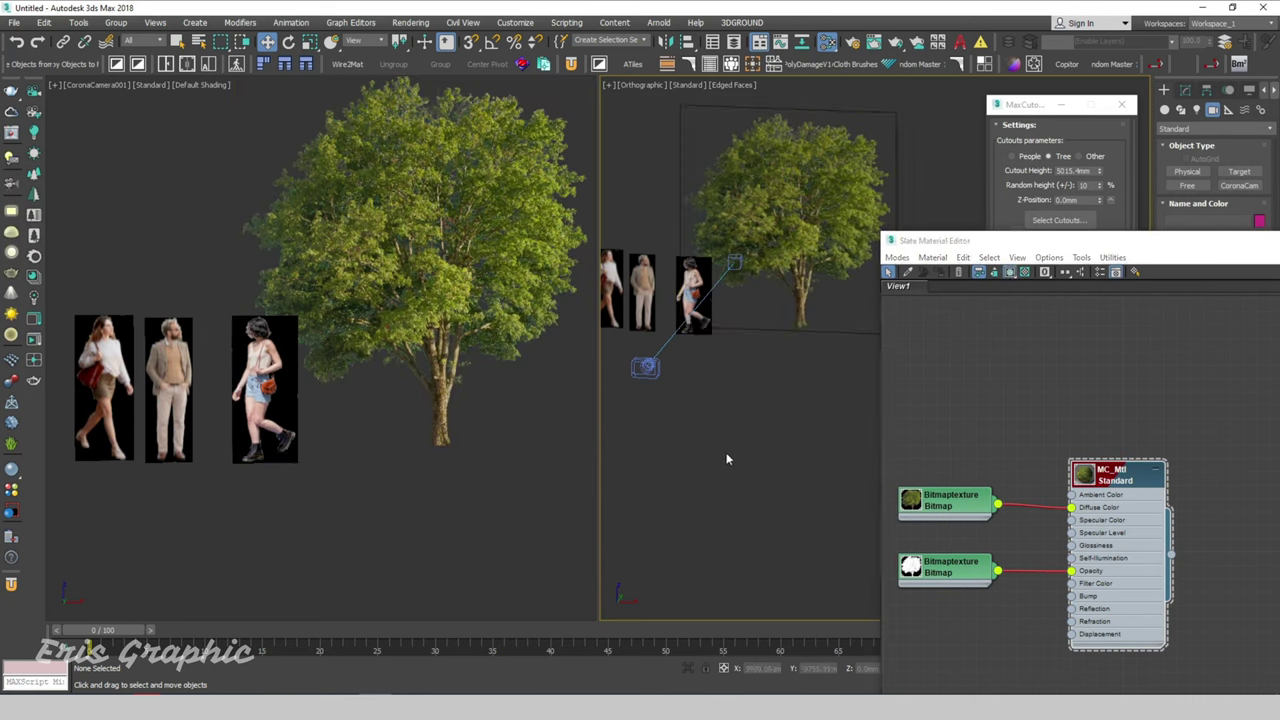
drag(450, 462, 130, 510)
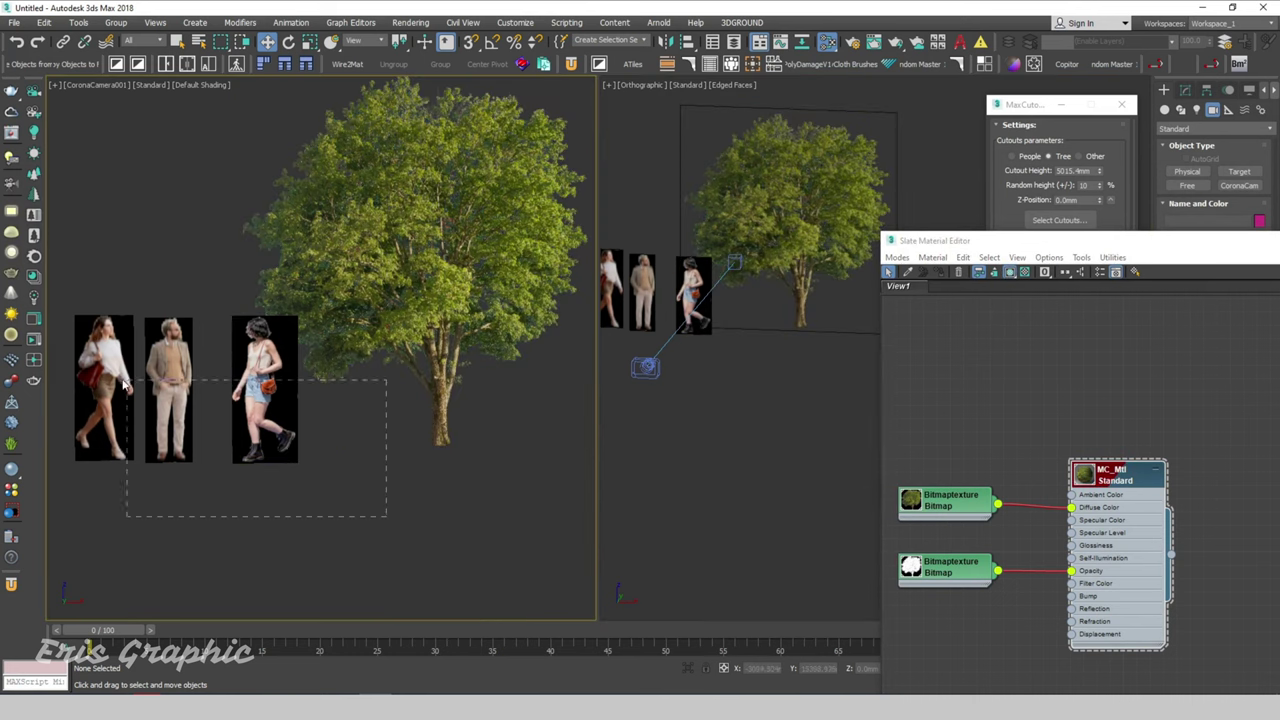
click(366, 524)
click(265, 400)
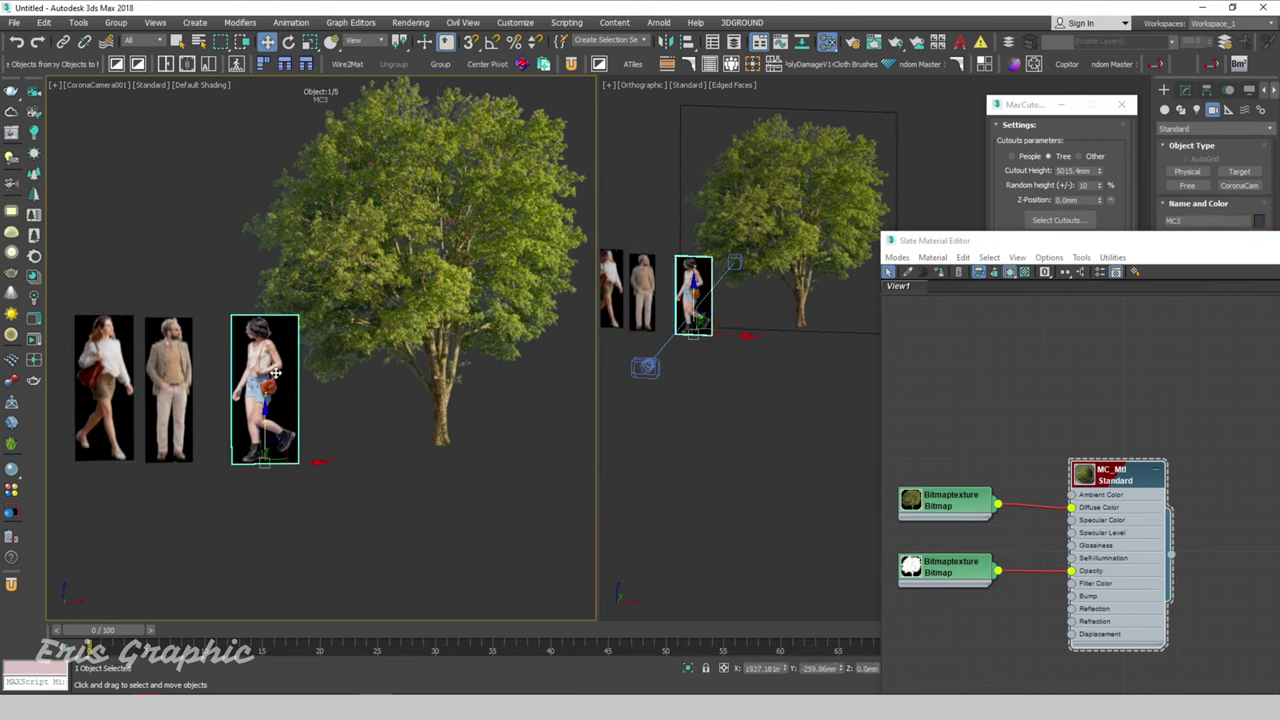
click(1009, 274)
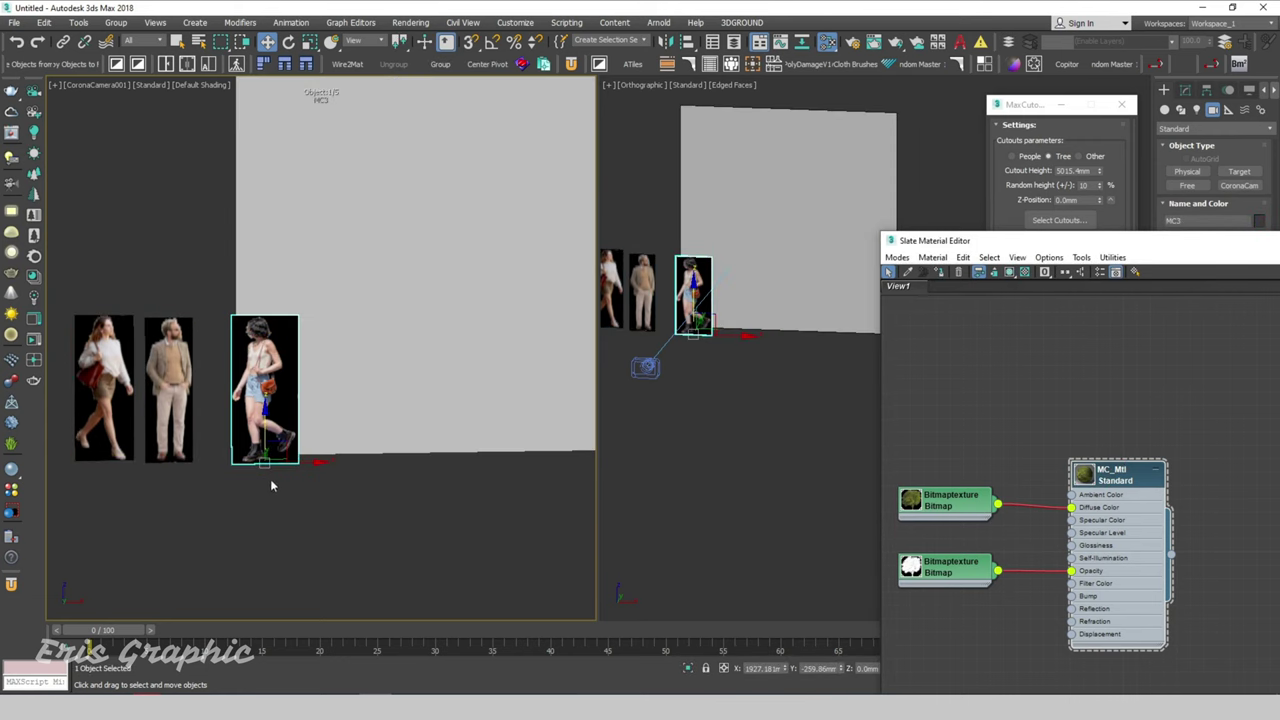
click(1012, 275)
Load the walking woman cutout's material and show its opacity in viewports
click(444, 556)
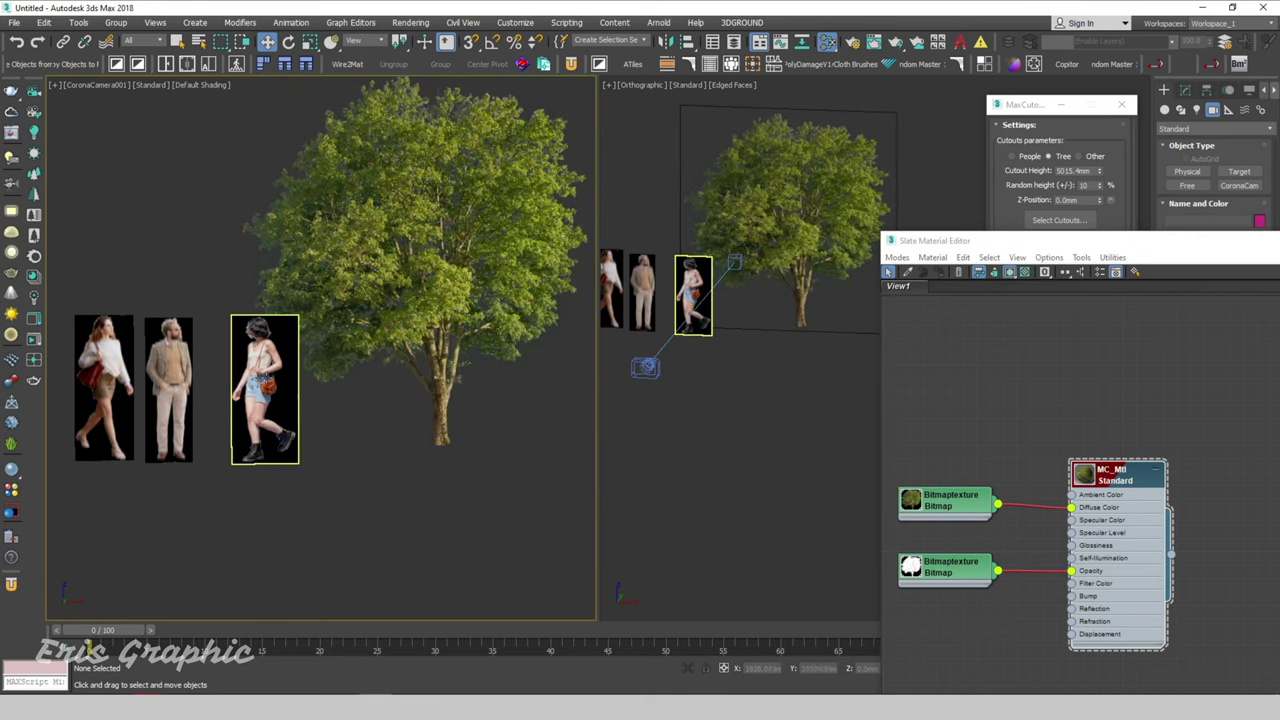
click(908, 271)
click(693, 292)
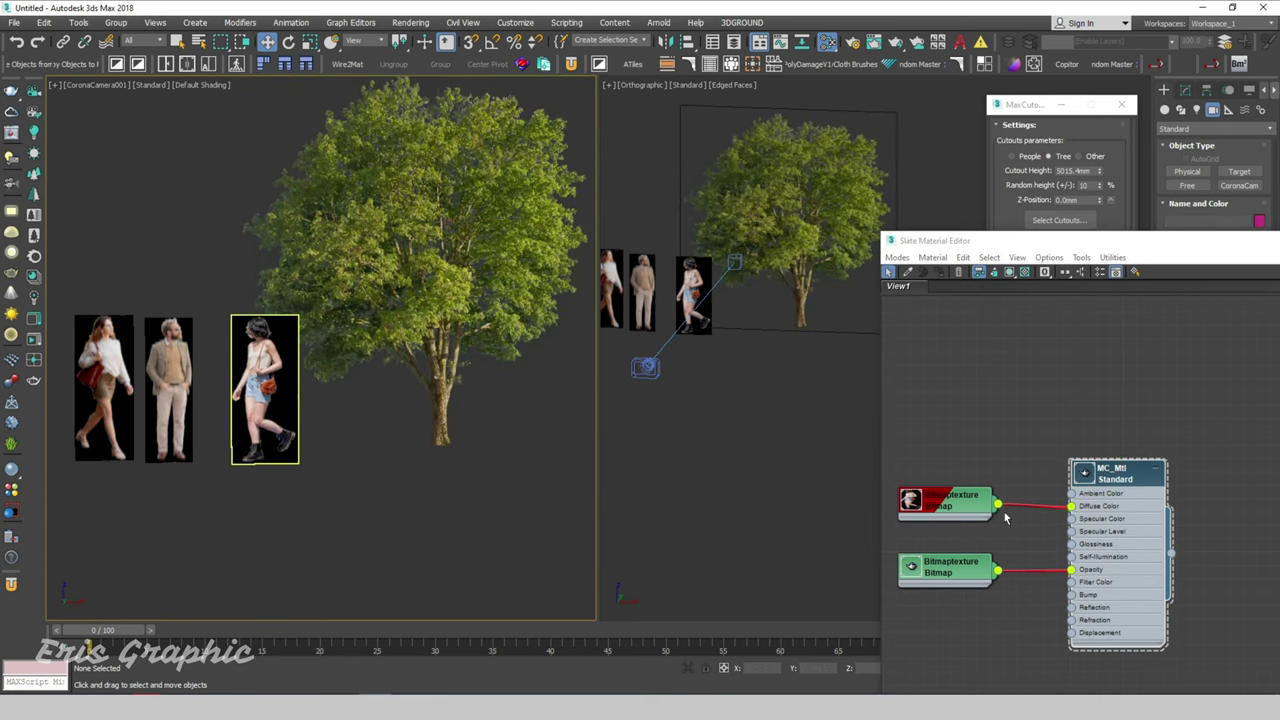
drag(1130, 476, 1165, 310)
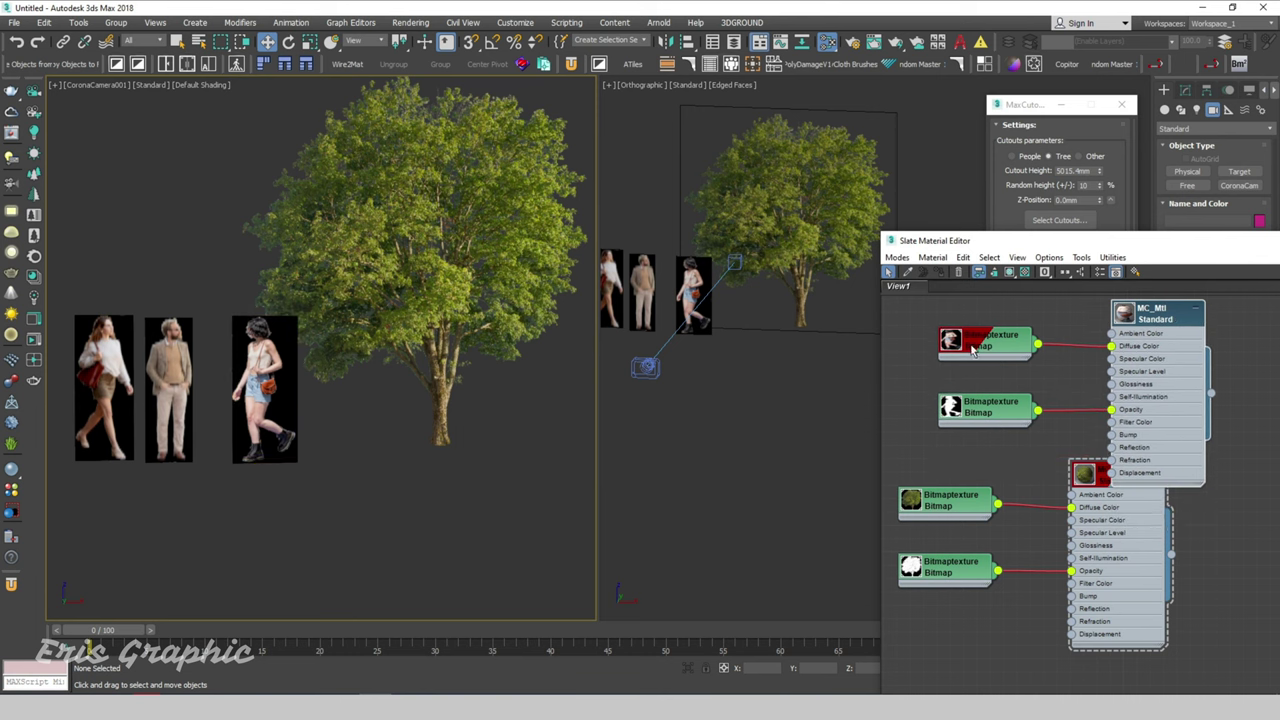
middle_drag(1166, 323, 1124, 428)
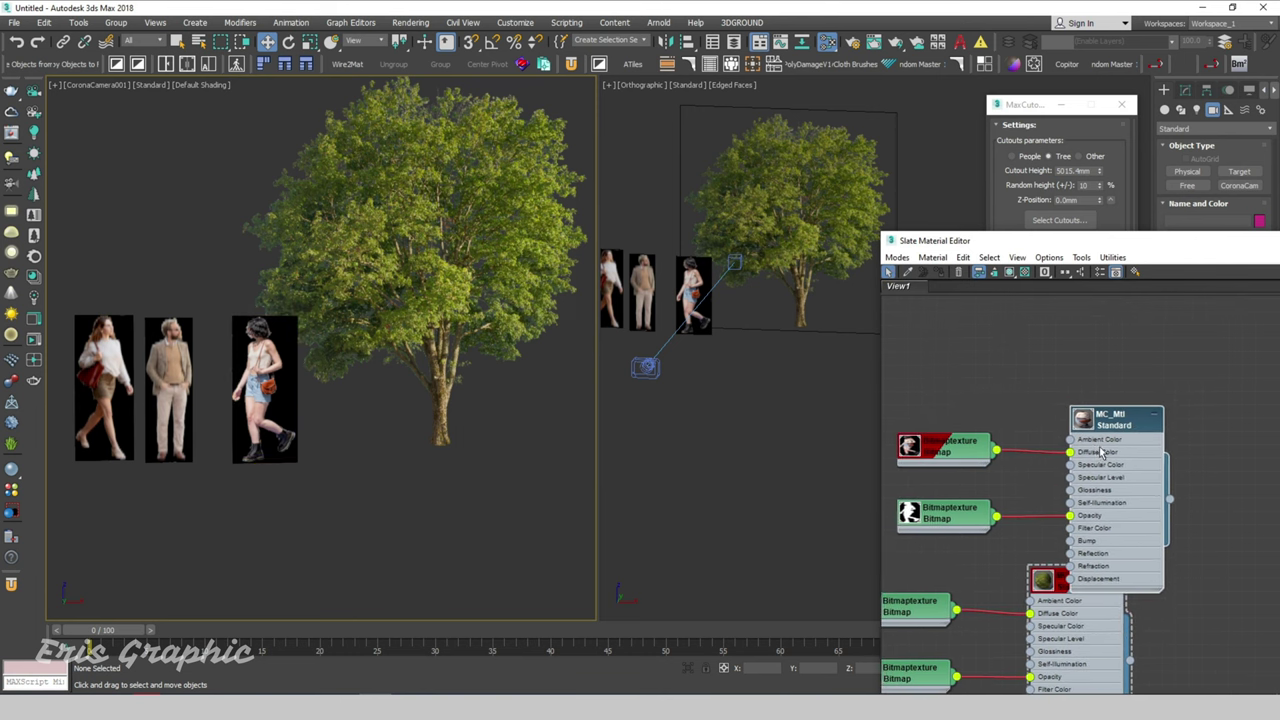
click(1013, 277)
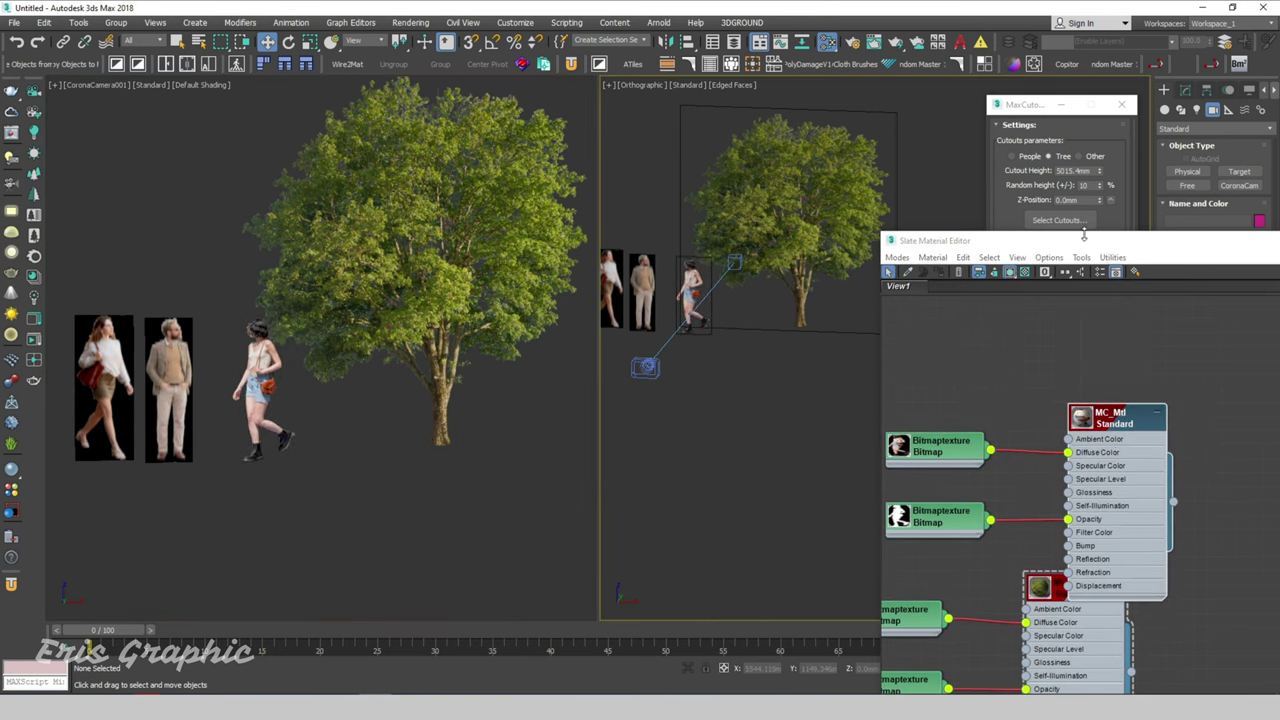
drag(1160, 241, 783, 227)
Close the material editor and reposition the Corona camera to reframe the cutouts
click(1199, 236)
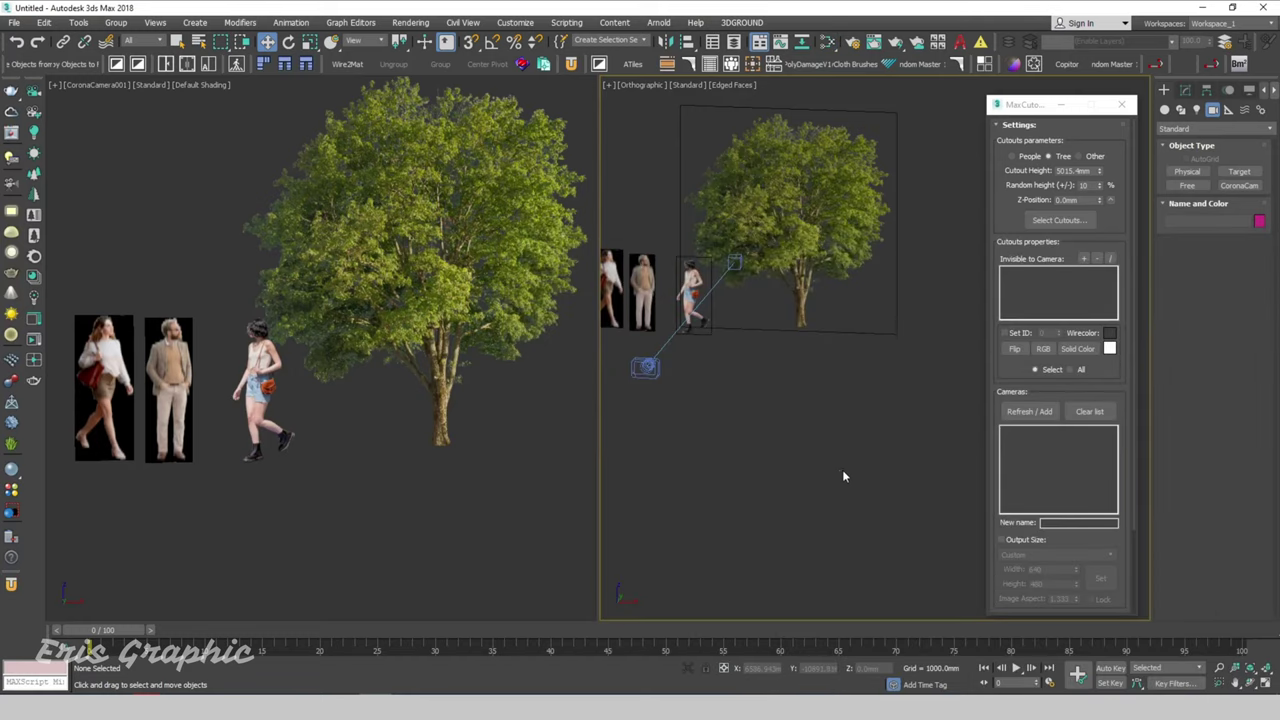
scroll(842, 469, down, 3)
scroll(840, 459, up, 2)
mouse_move(859, 431)
alt+middle_down()
mouse_move(836, 462)
mouse_move(851, 451)
alt+middle_up()
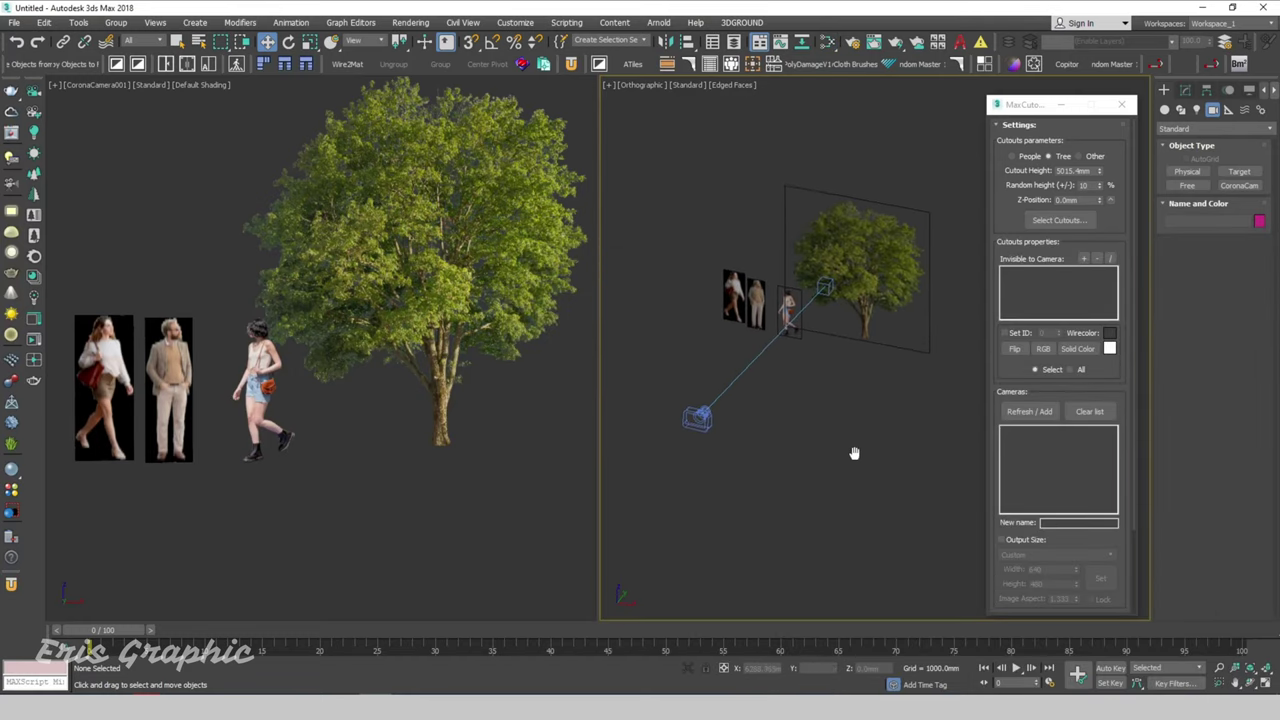
click(688, 422)
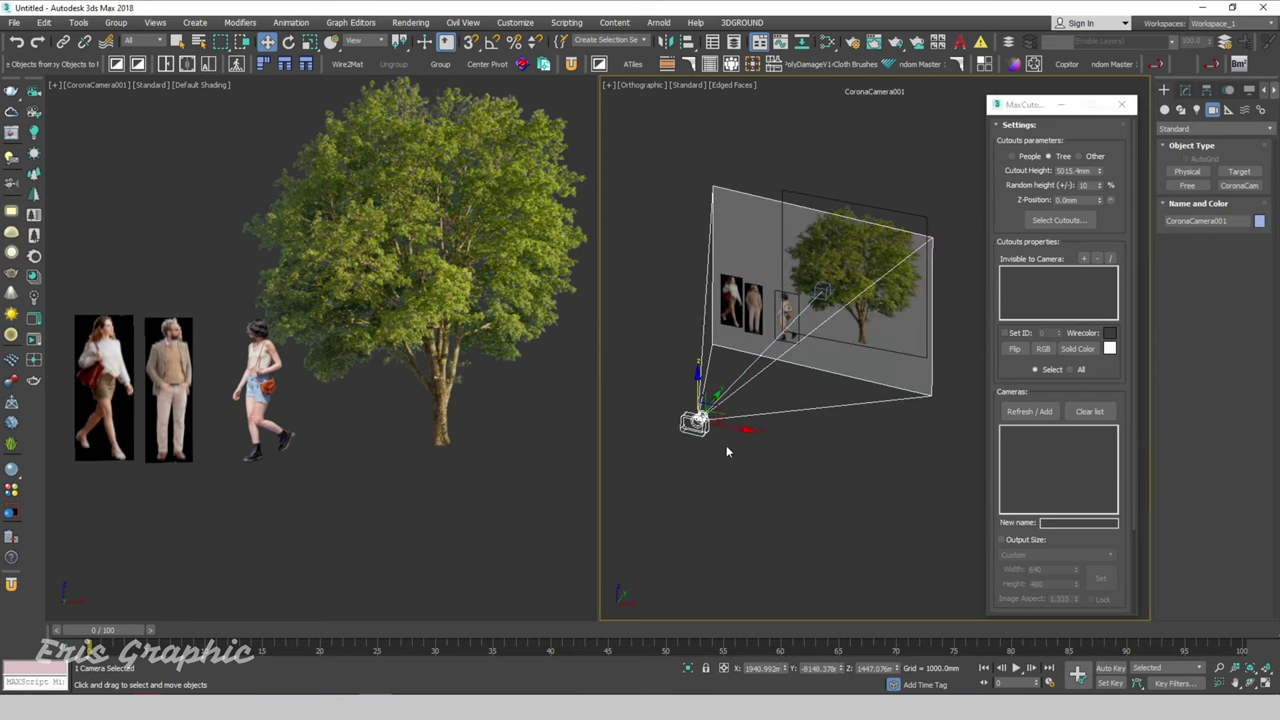
alt+middle_drag(727, 452, 740, 470)
mouse_move(740, 464)
mouse_down()
mouse_move(833, 450)
mouse_move(671, 435)
mouse_move(560, 377)
mouse_move(755, 425)
mouse_move(618, 427)
mouse_move(636, 413)
mouse_up()
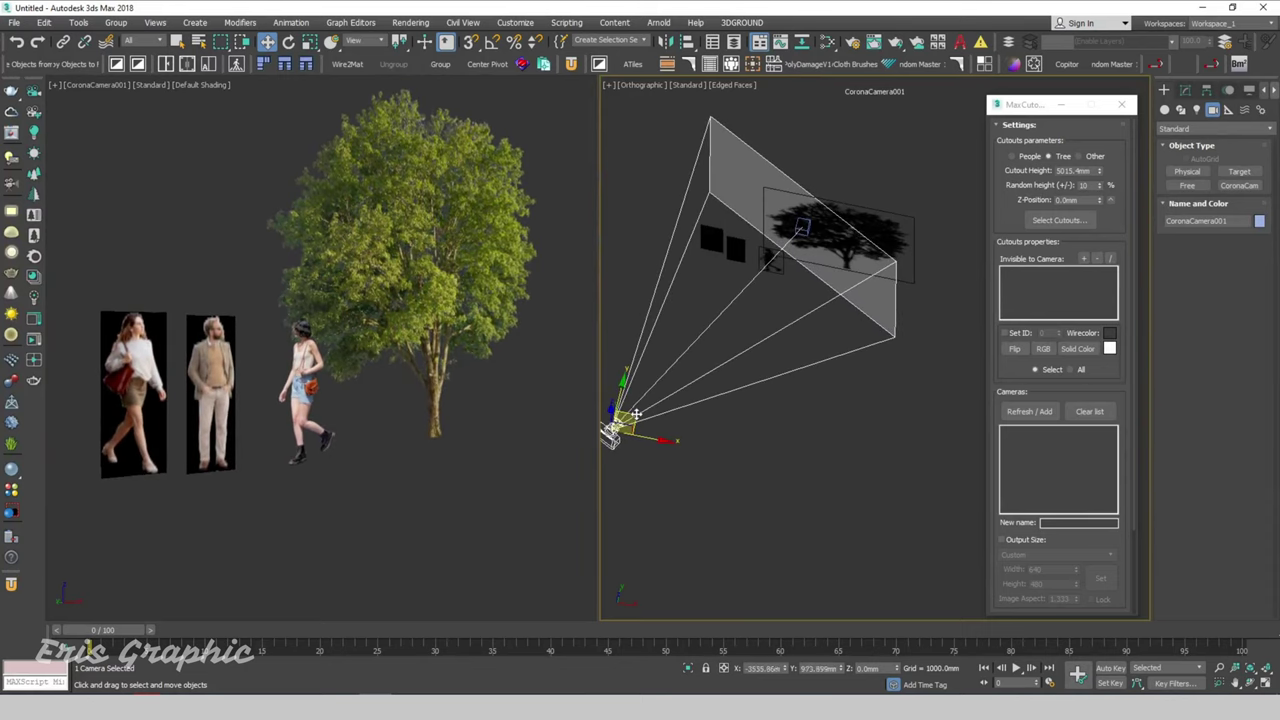
click(877, 463)
Add cutouts MC1–MC4 to Invisible to Camera and add CoronaCamera001 to the cameras list
drag(488, 506, 101, 390)
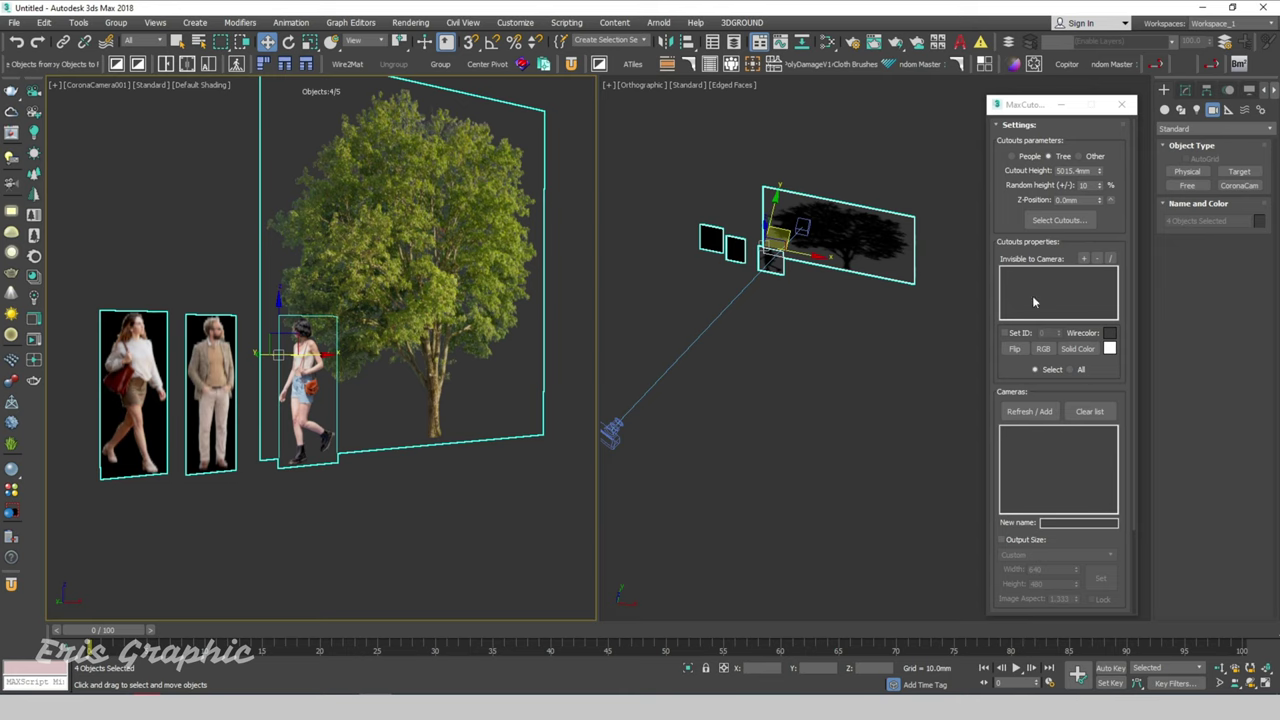
click(1084, 260)
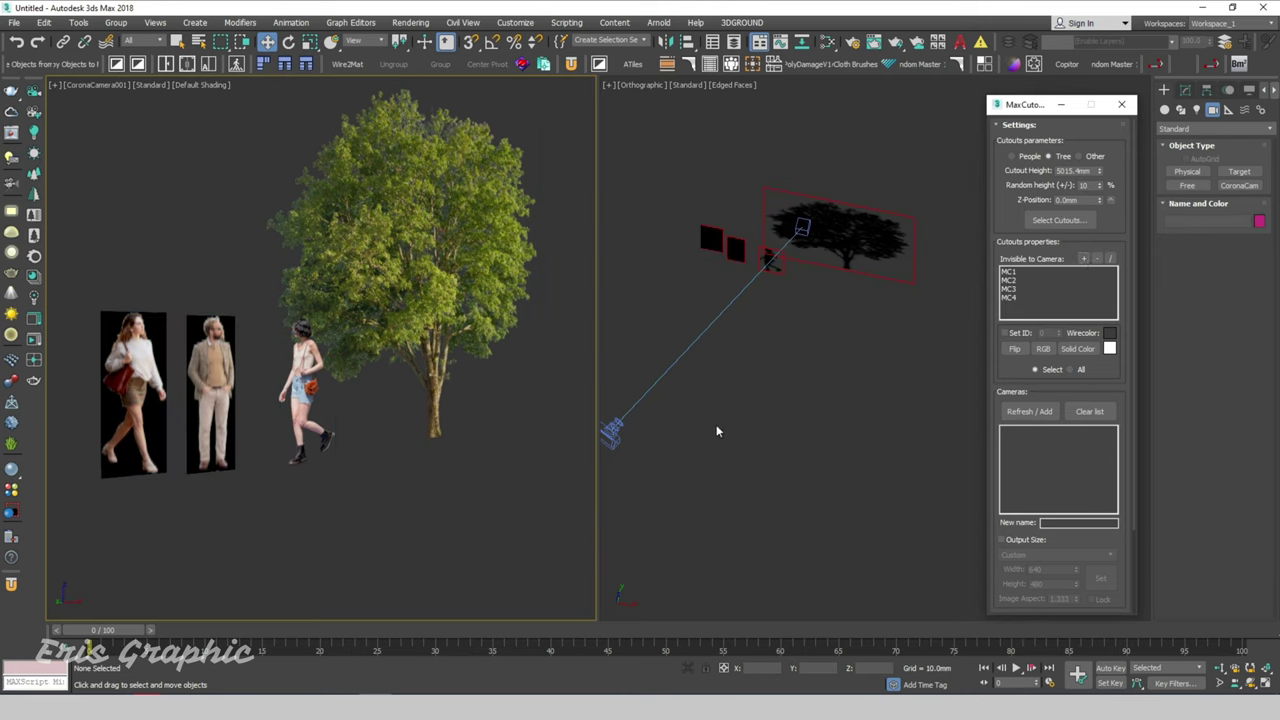
click(758, 477)
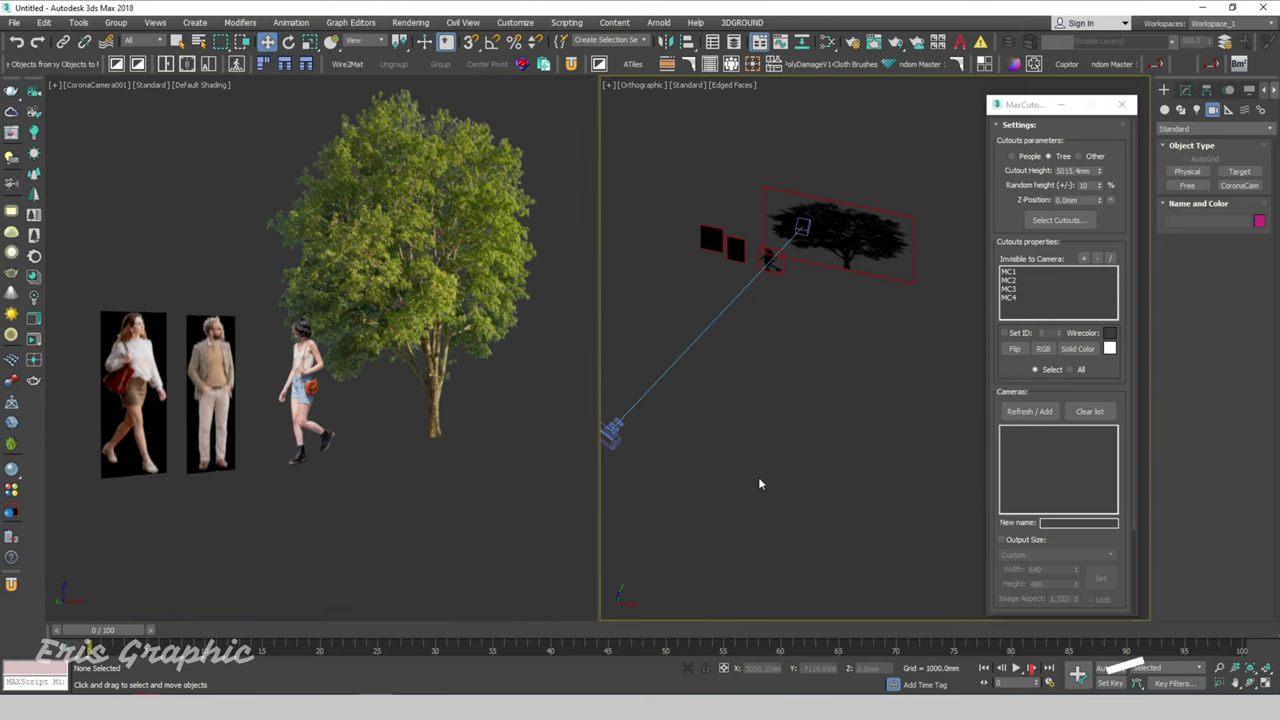
click(1029, 411)
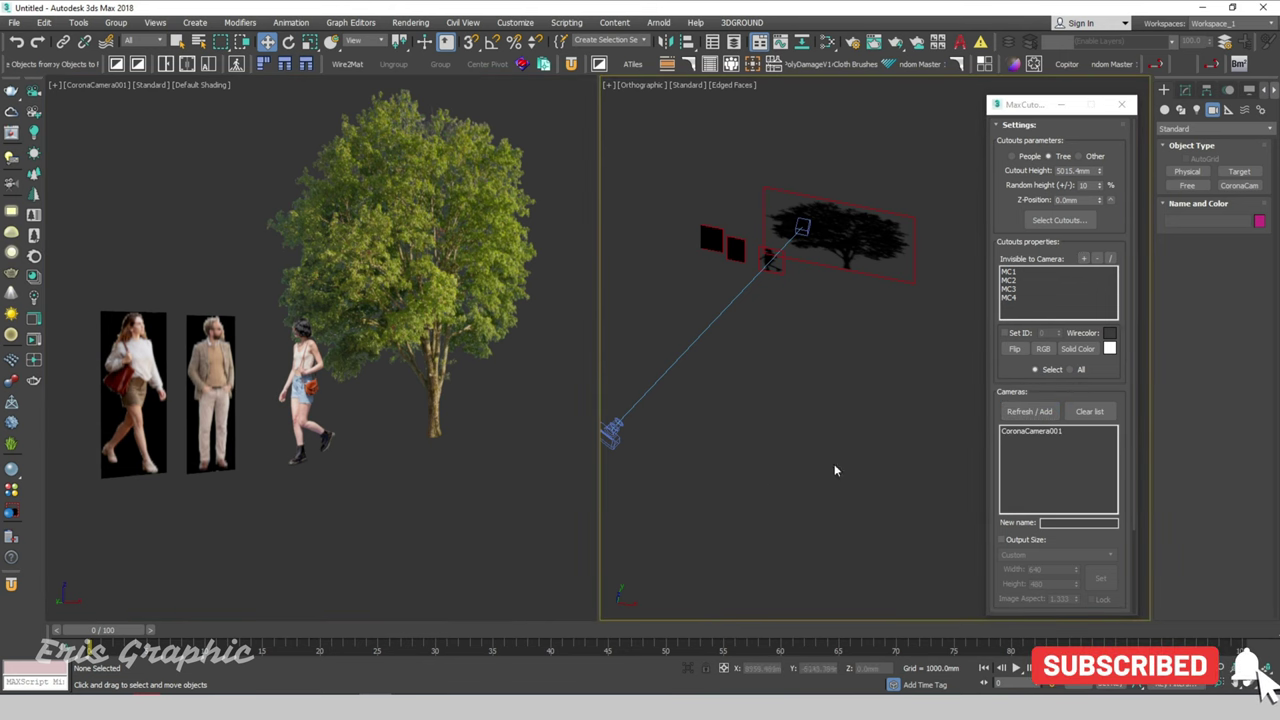
Switch the right view to Top and move CoronaCamera001 down-left to reframe the cutouts
click(1012, 432)
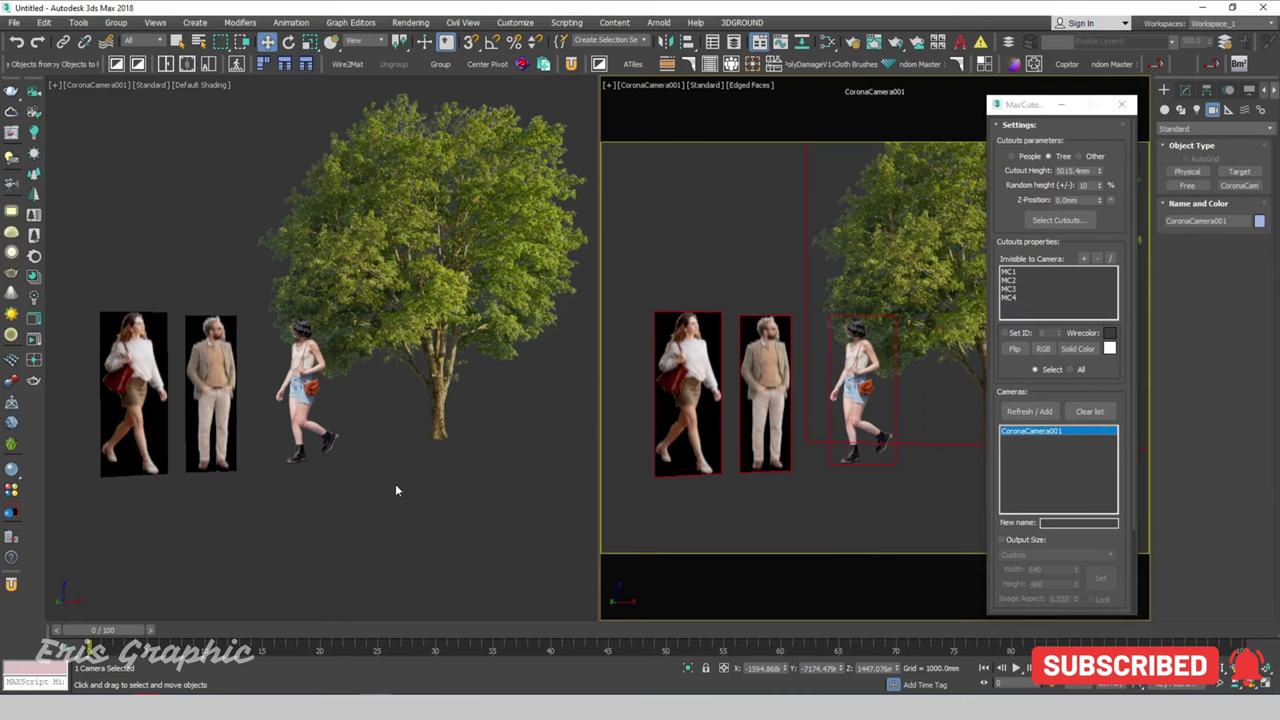
click(410, 455)
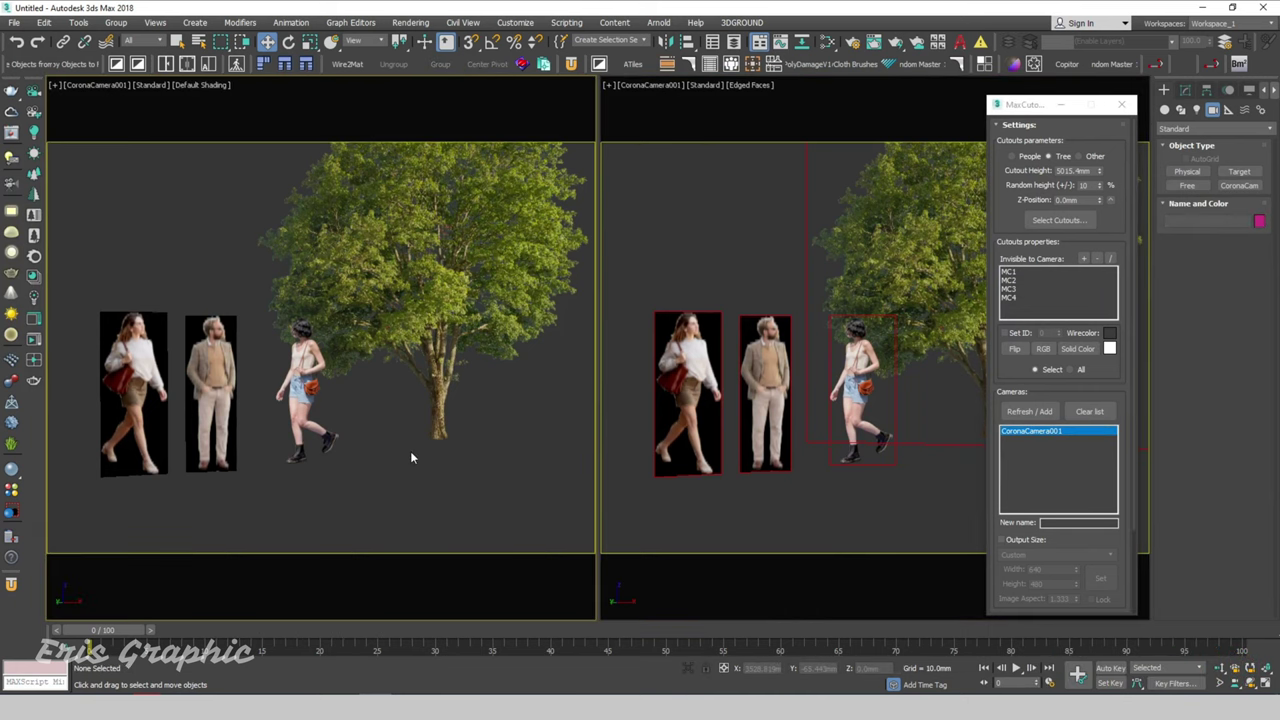
click(732, 299)
key(y)
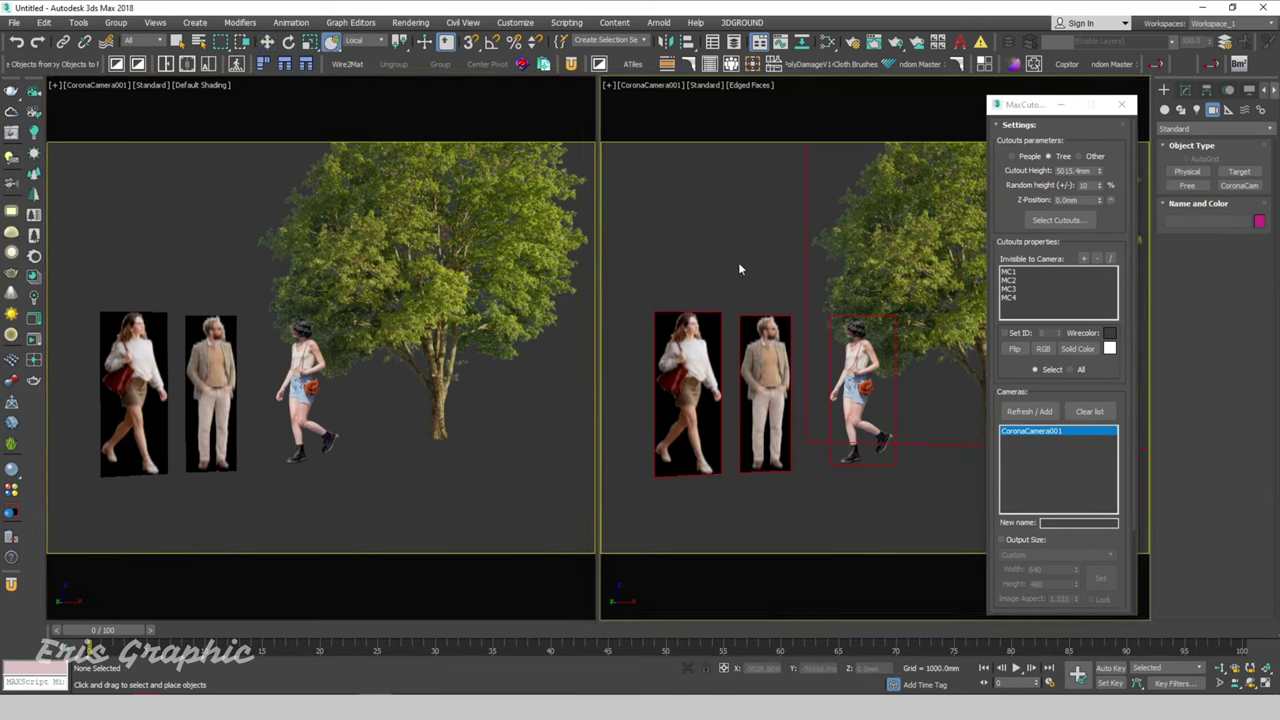
key(t)
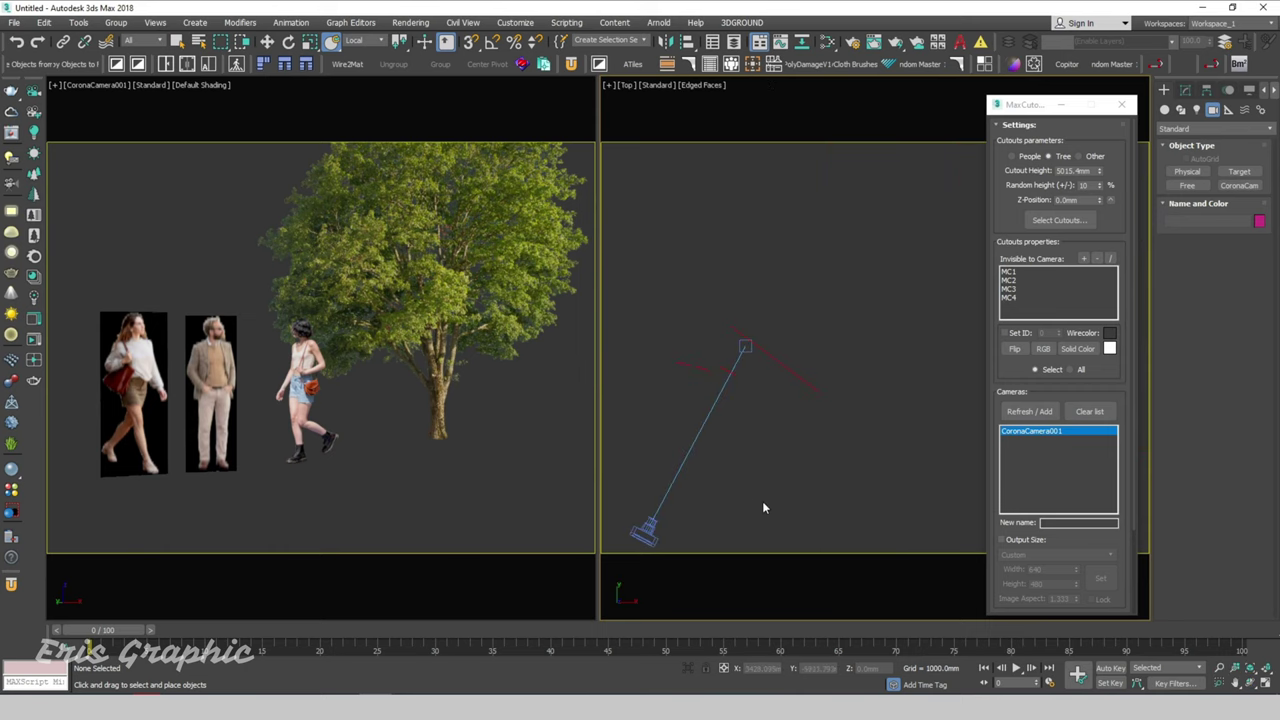
drag(648, 528, 709, 386)
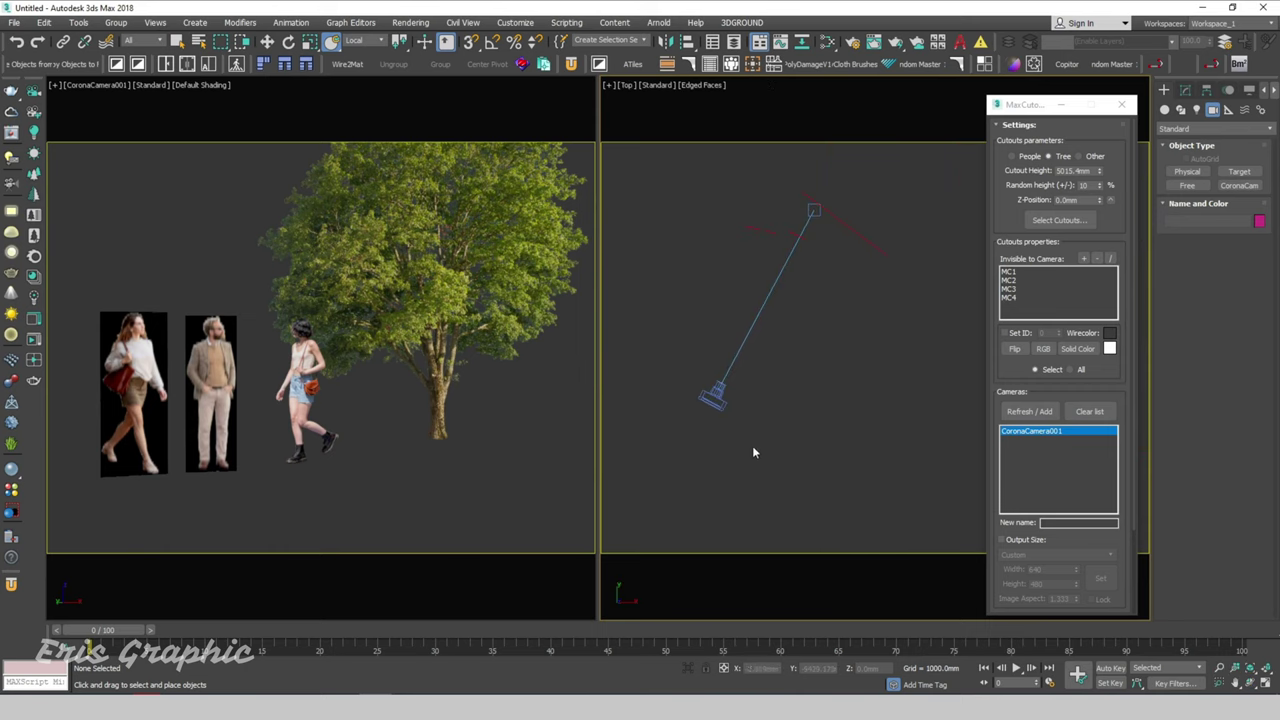
click(267, 42)
mouse_move(745, 375)
mouse_down()
mouse_move(745, 415)
mouse_move(695, 425)
mouse_move(625, 425)
mouse_move(679, 423)
mouse_move(612, 390)
mouse_move(612, 208)
mouse_move(654, 105)
mouse_move(620, 250)
mouse_move(705, 328)
mouse_move(812, 337)
mouse_move(915, 315)
mouse_move(970, 235)
mouse_move(962, 158)
mouse_move(907, 149)
mouse_move(905, 160)
mouse_move(928, 283)
mouse_move(951, 318)
mouse_move(903, 342)
mouse_move(782, 356)
mouse_move(674, 349)
mouse_move(697, 343)
mouse_up()
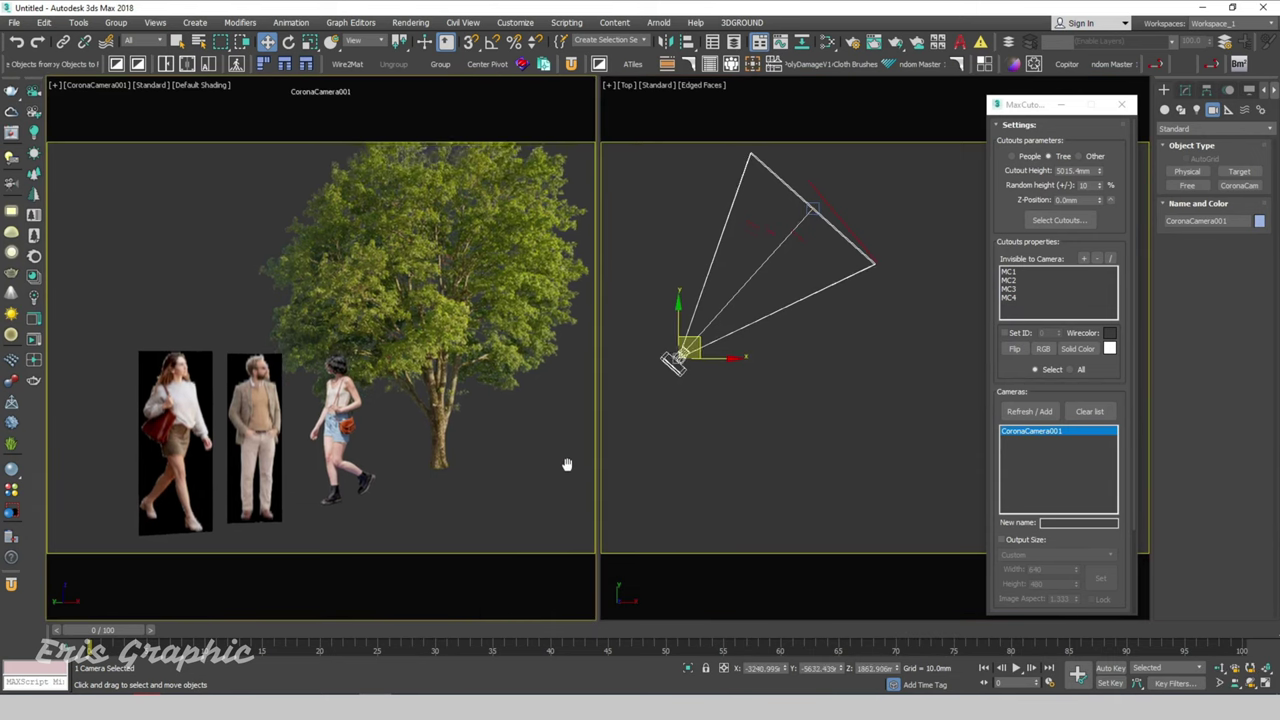
click(767, 474)
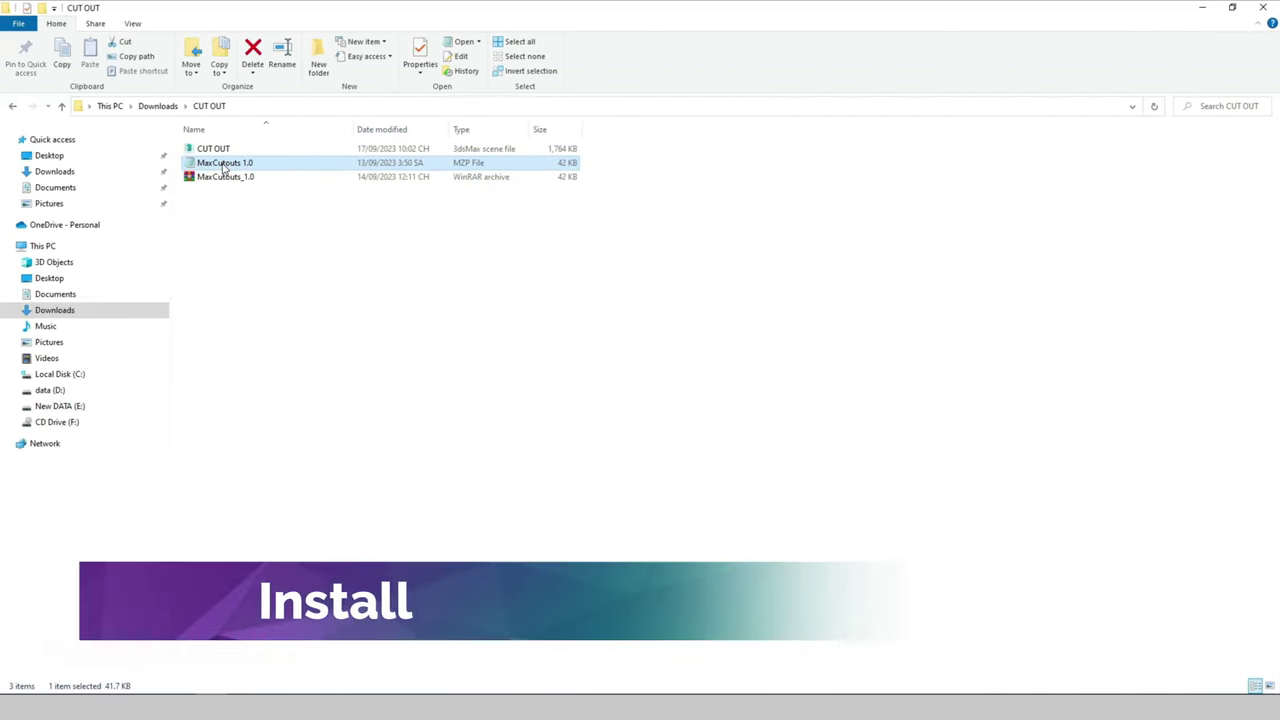
Copy MaxCutouts 1.0 and browse to C:\Program Files\Autodesk\3ds Max 2018\scripts
right_click(222, 165)
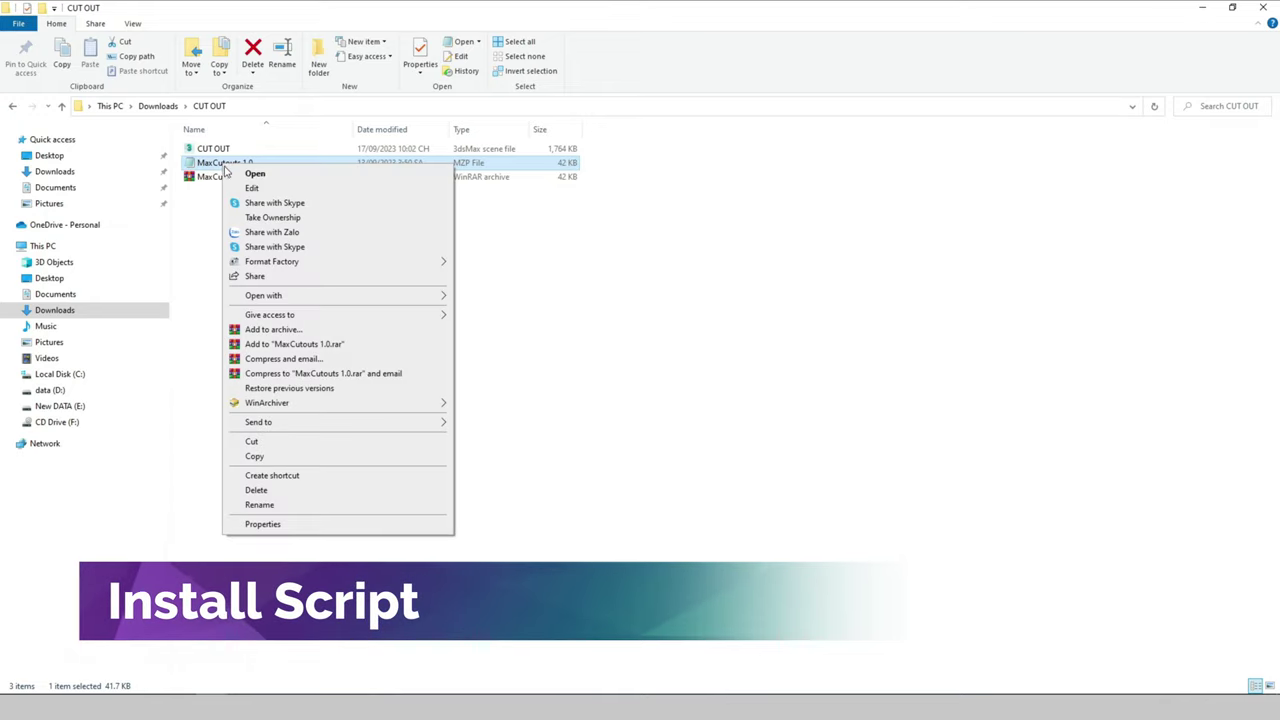
click(294, 457)
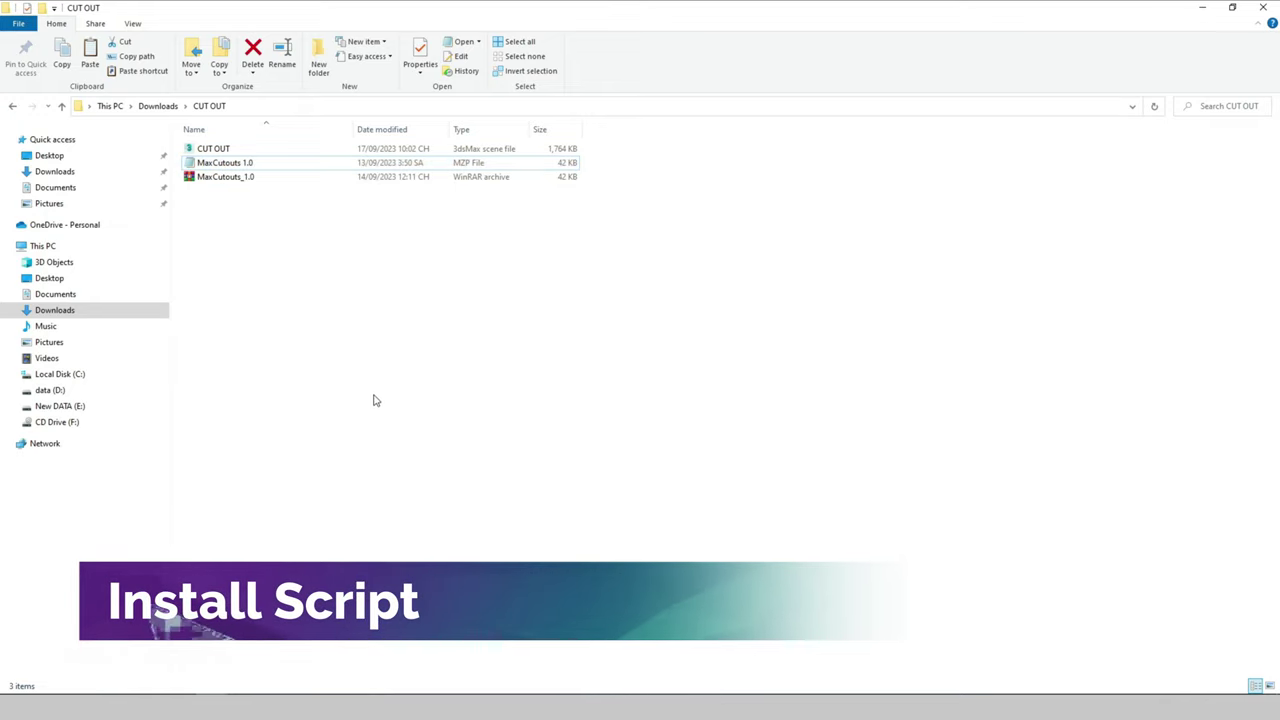
click(60, 375)
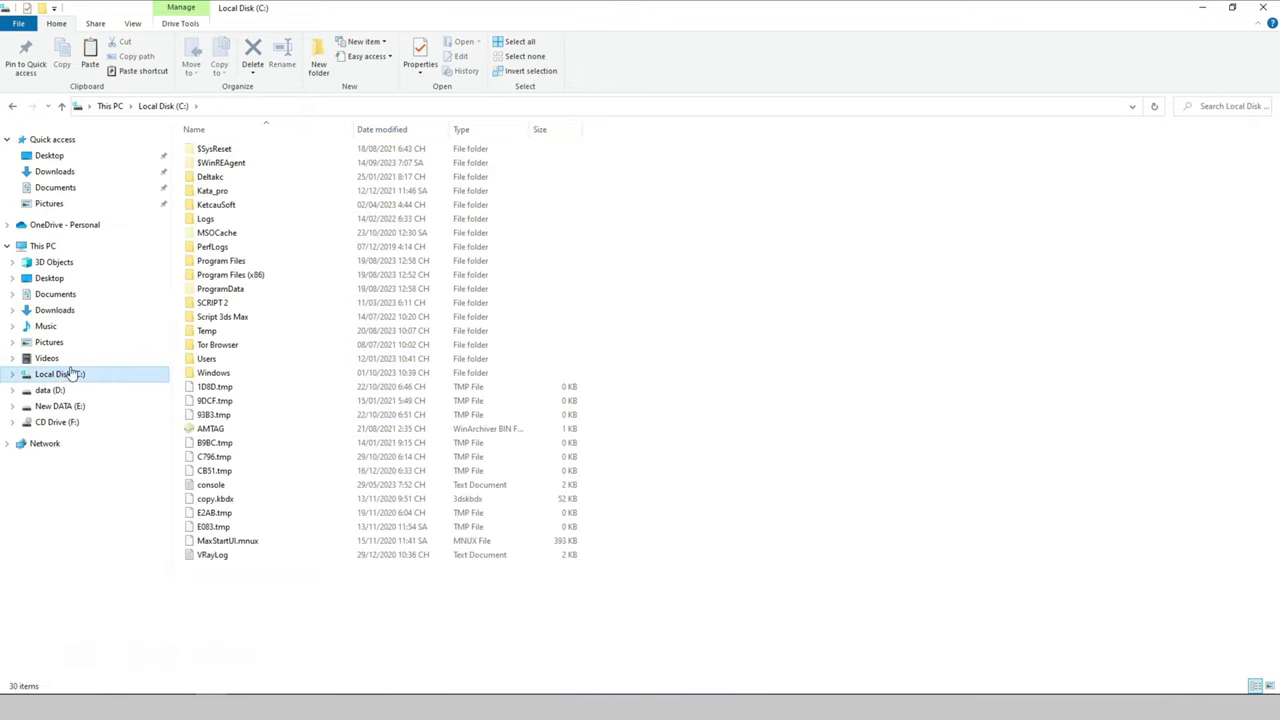
double_click(240, 263)
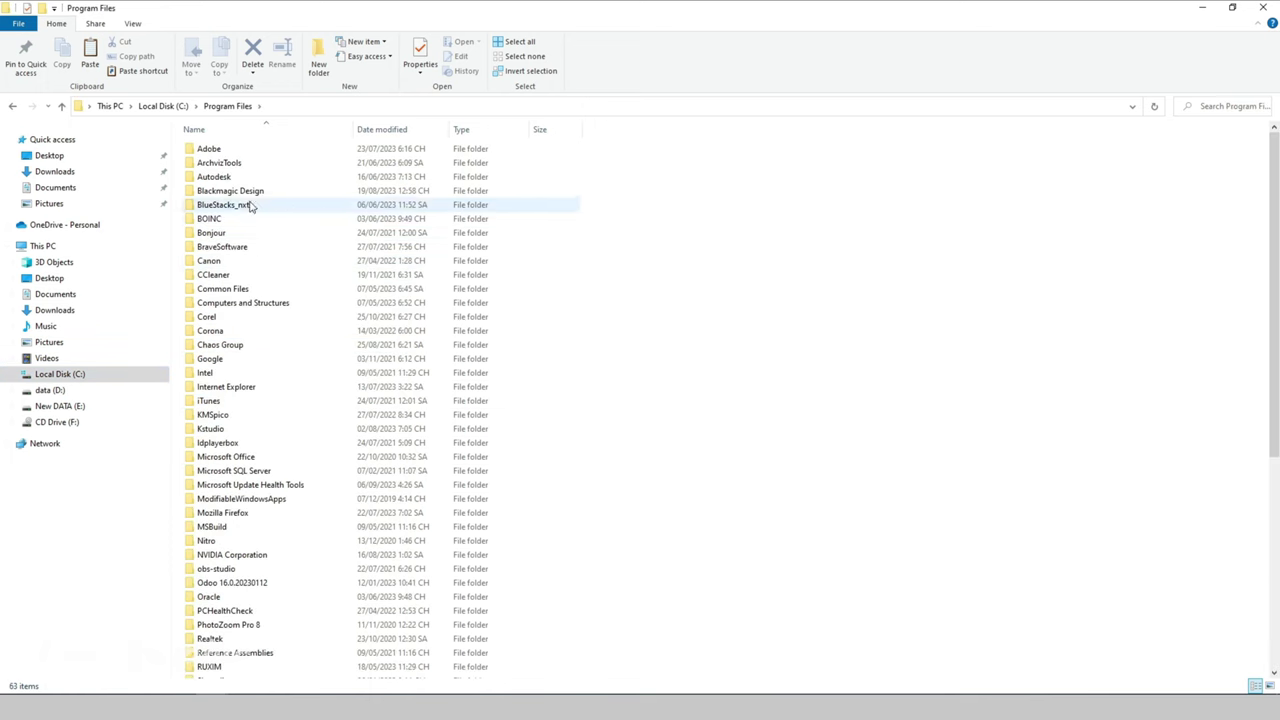
double_click(214, 176)
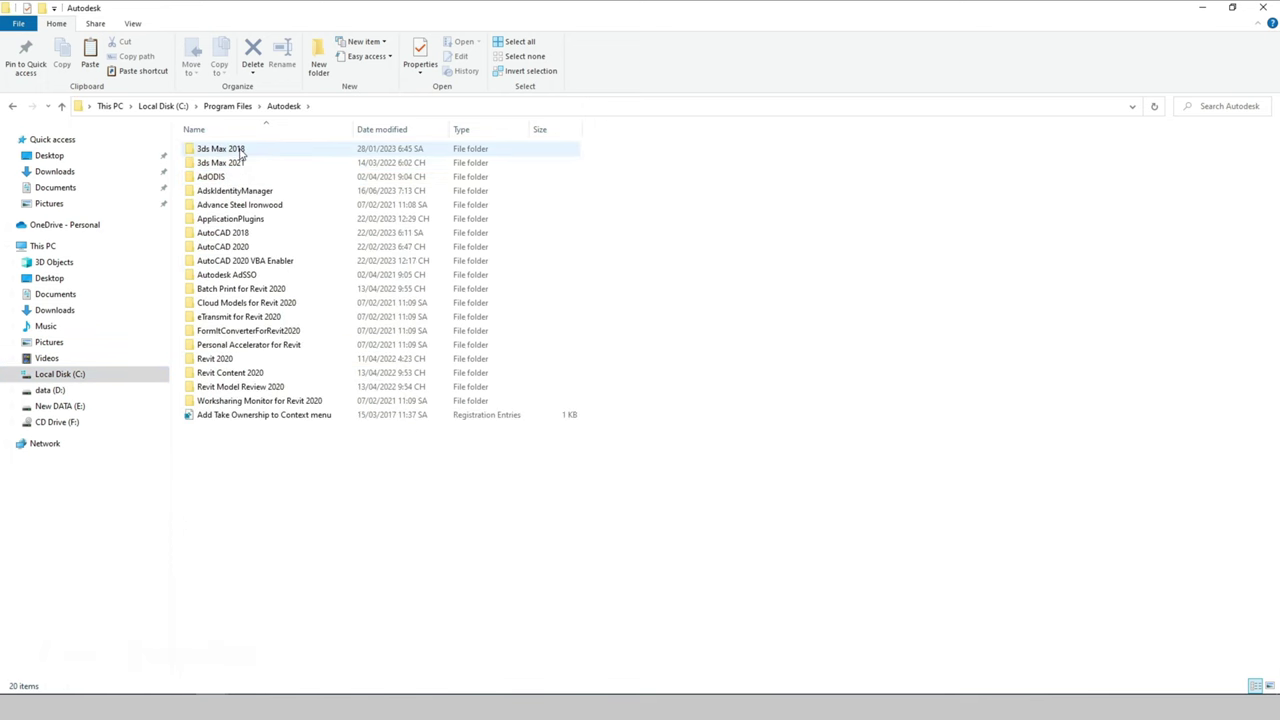
double_click(243, 149)
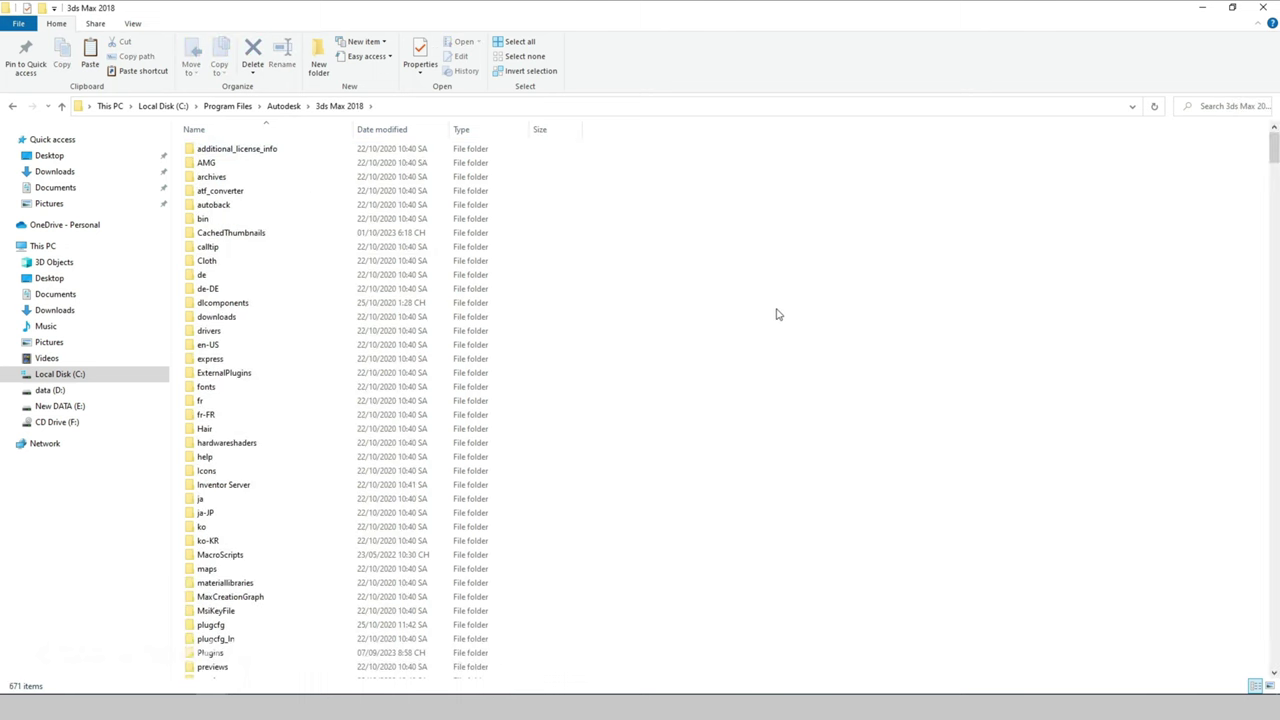
scroll(777, 314, down, 5)
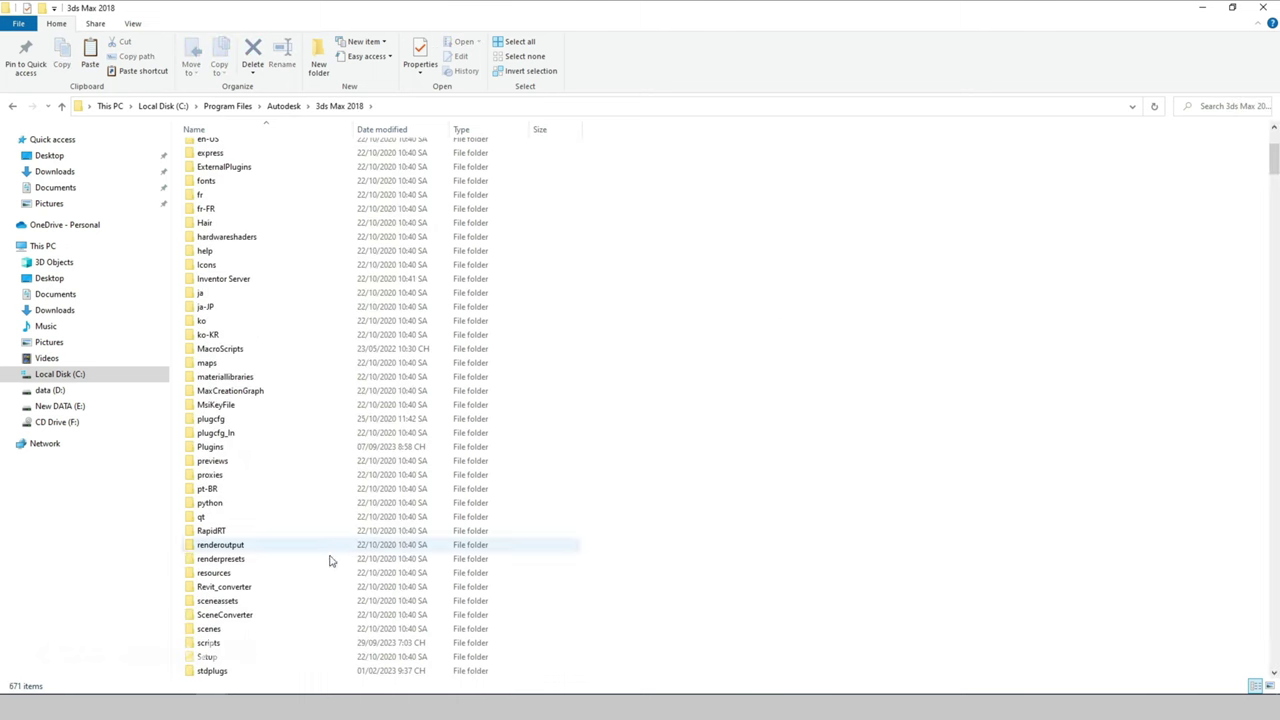
double_click(231, 644)
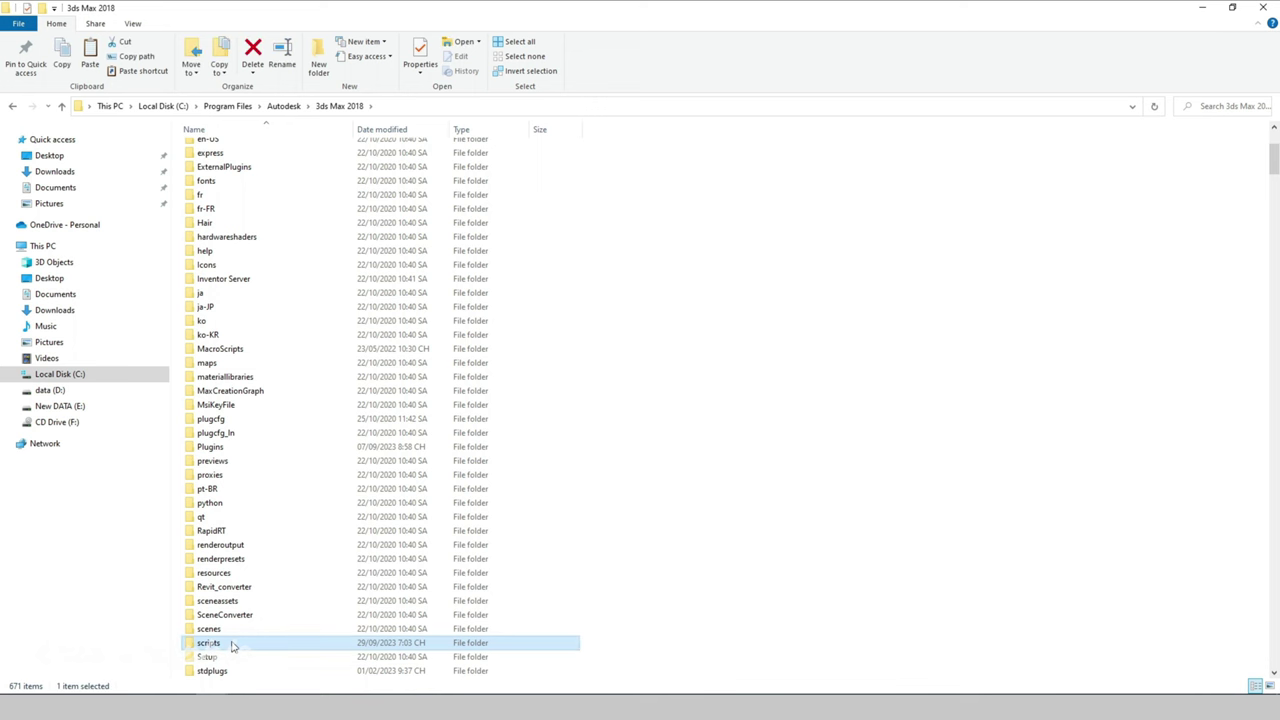
Paste the MaxCutouts 1.0 file into the scripts folder
right_click(750, 350)
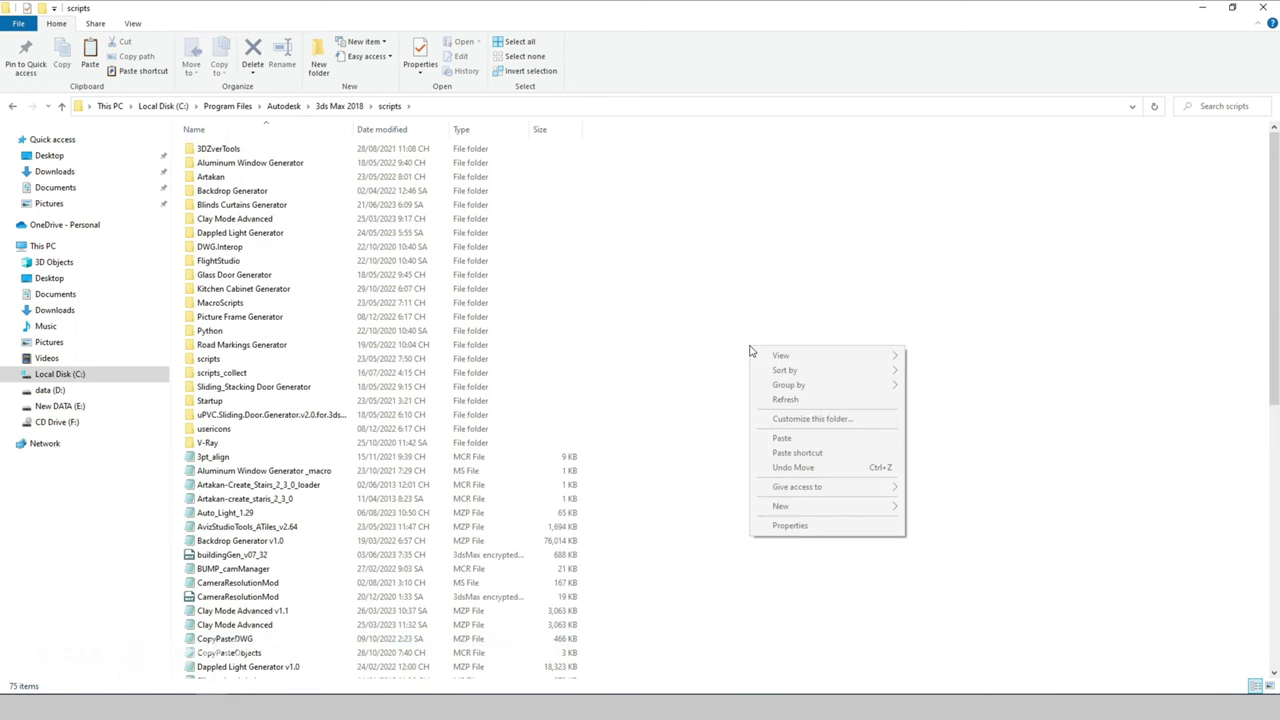
click(808, 440)
scroll(810, 450, down, 4)
click(838, 430)
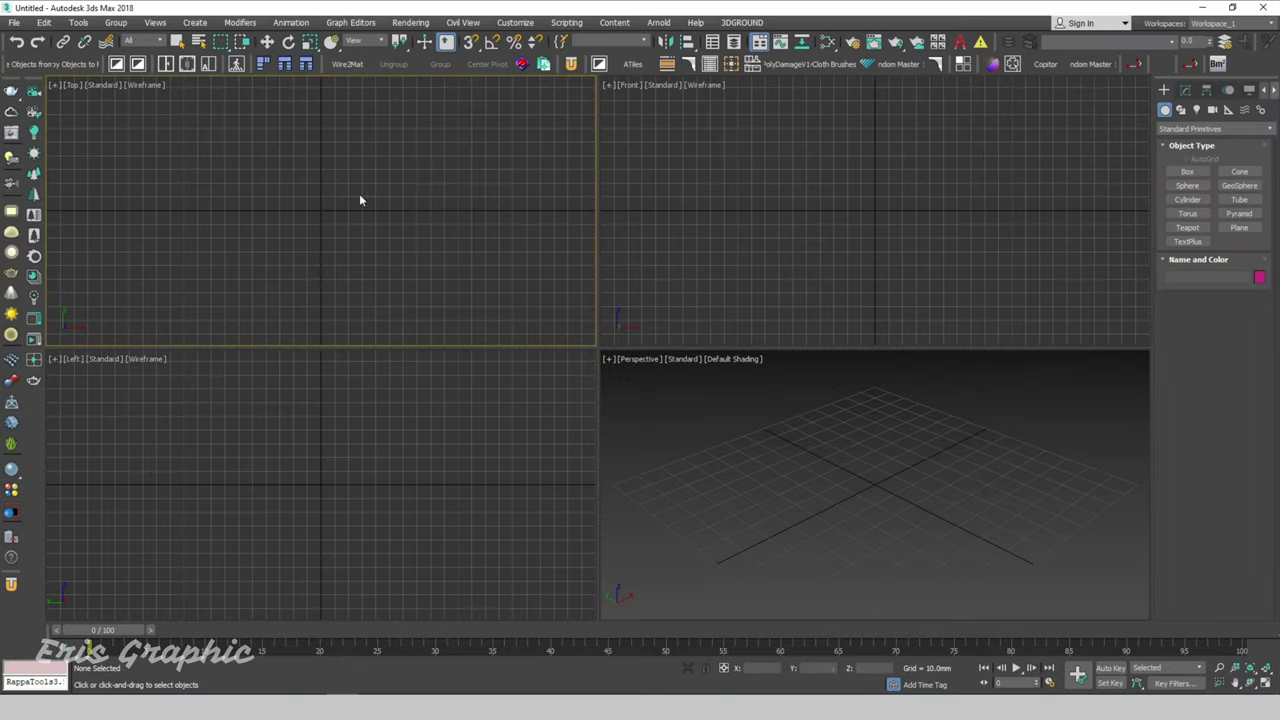
Run the MaxCutouts 1.0 script via Scripting > Run Script and confirm the installation message
click(568, 22)
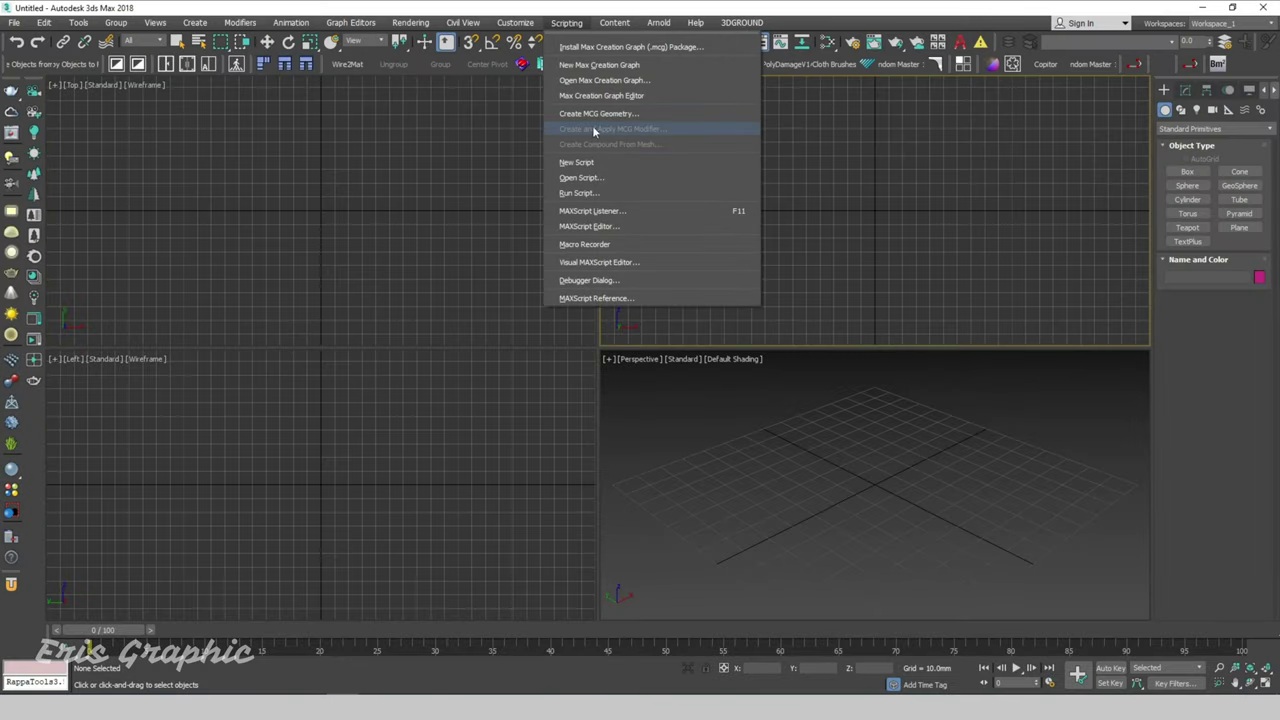
click(593, 193)
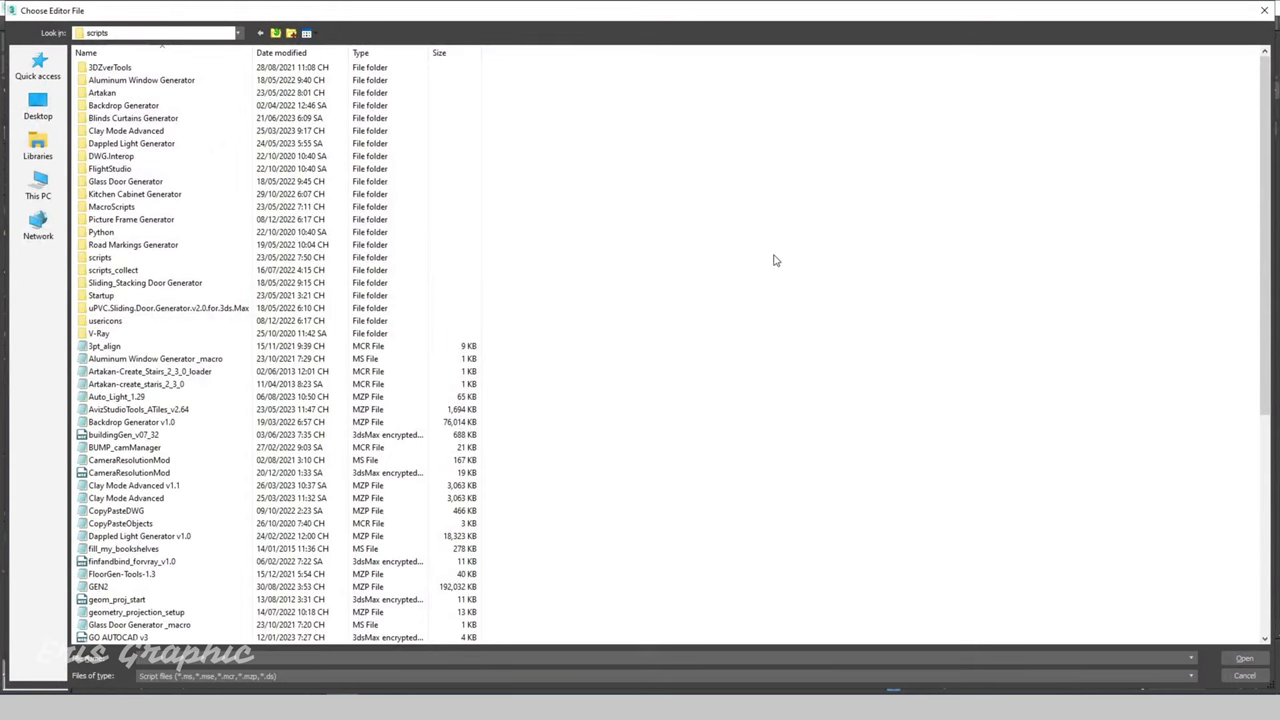
text(max)
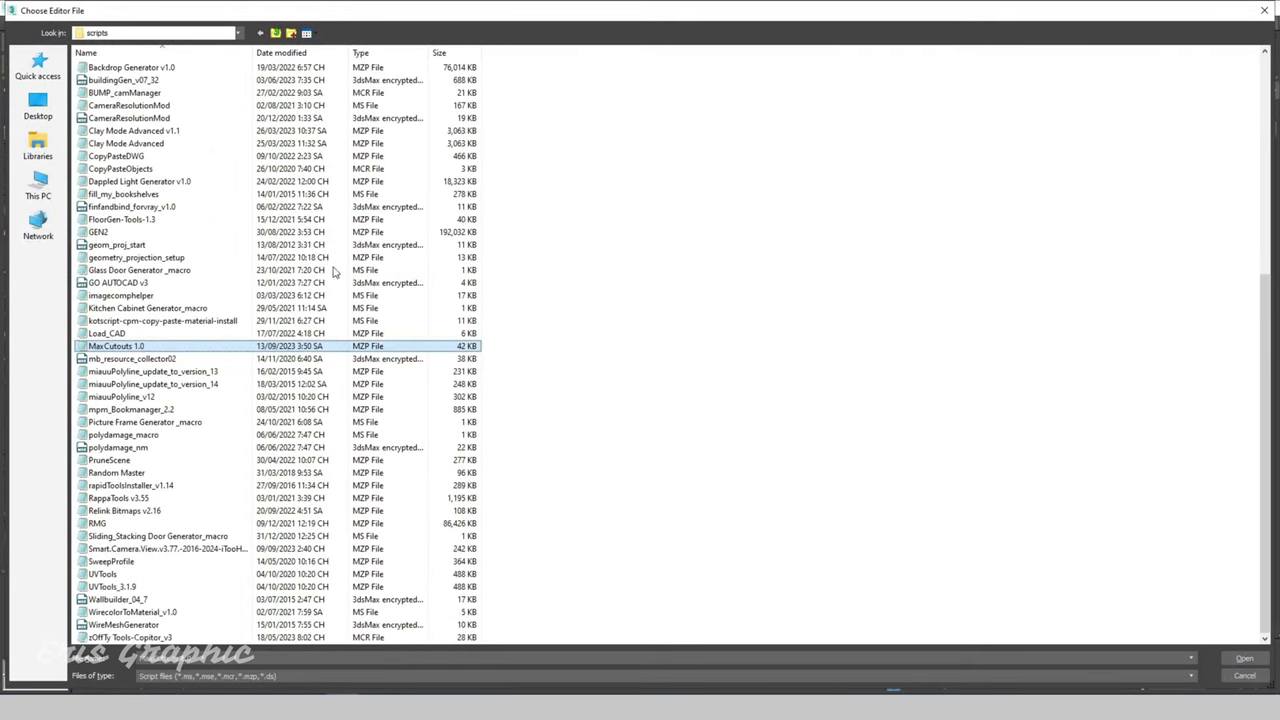
click(1240, 660)
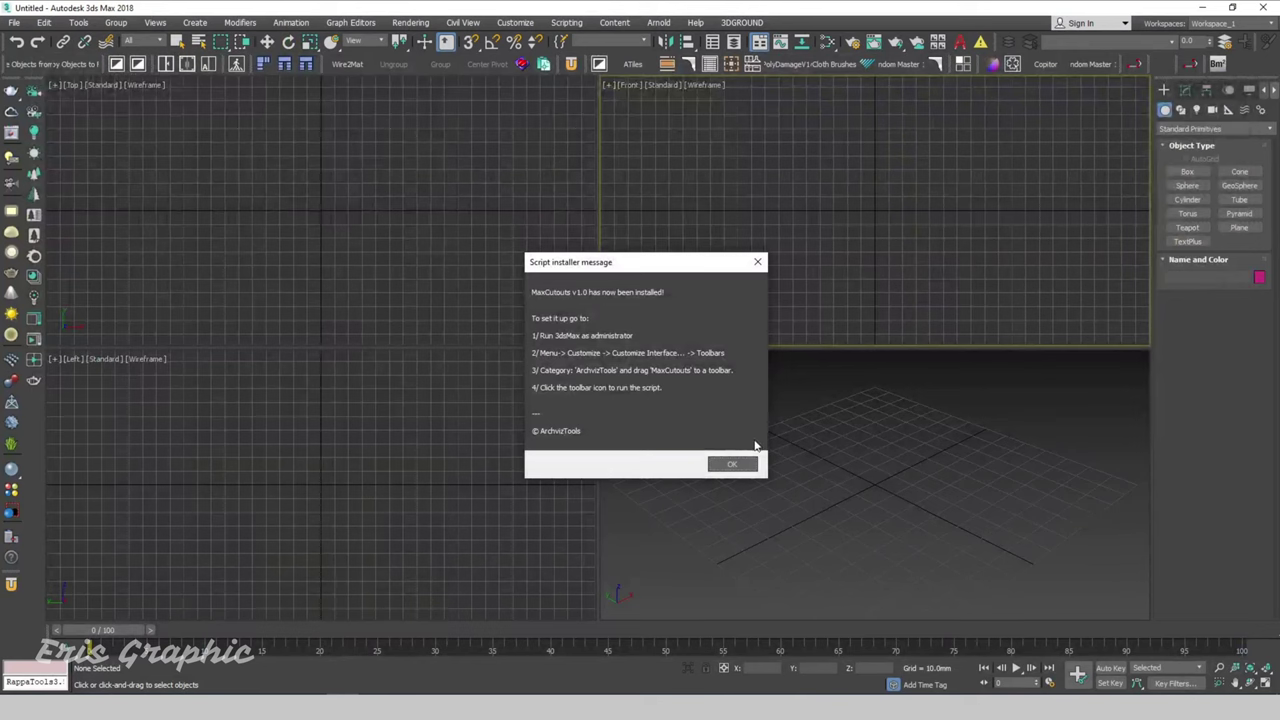
click(748, 464)
click(345, 205)
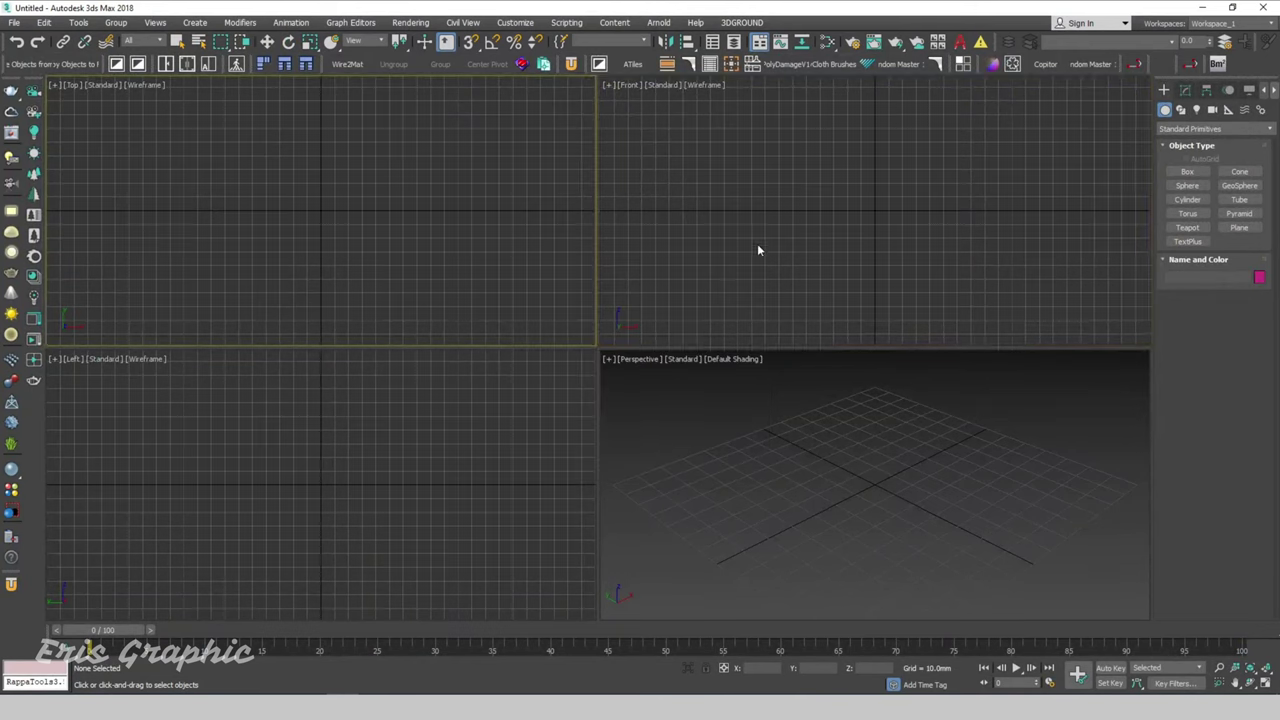
click(515, 22)
In Customize User Interface, drag MaxCutouts from All Commands onto the main toolbar
click(540, 48)
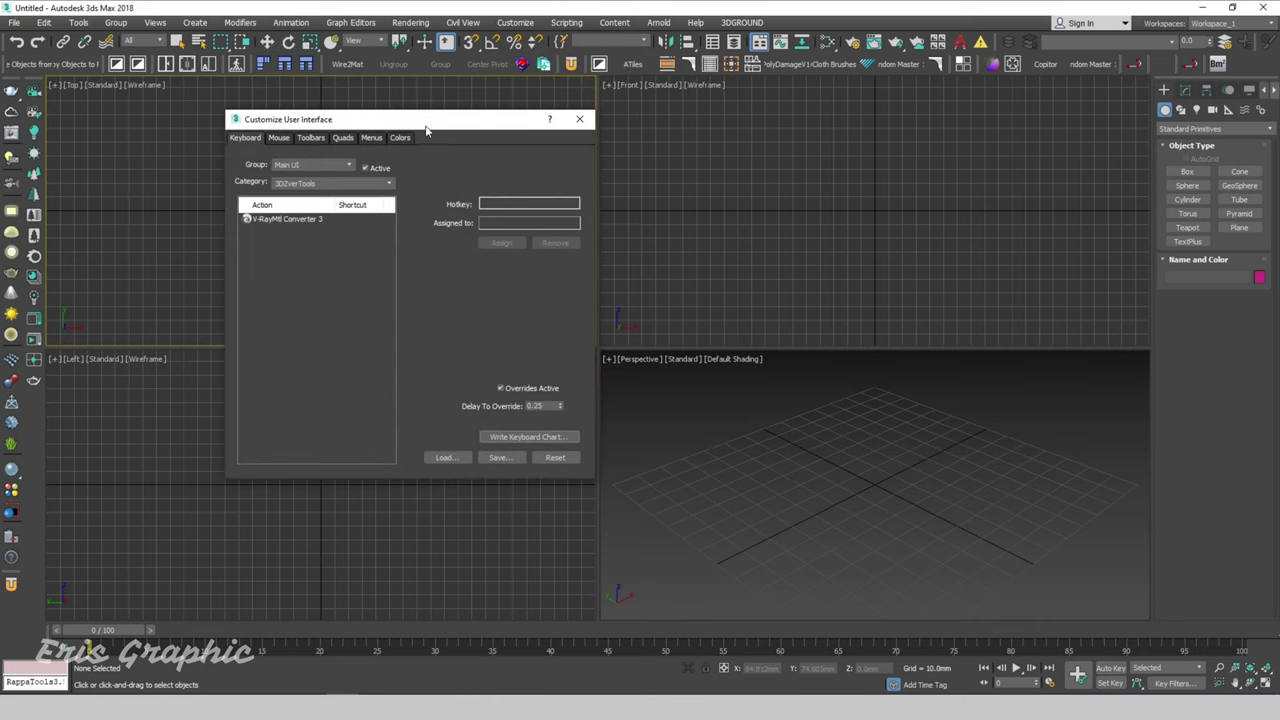
click(270, 108)
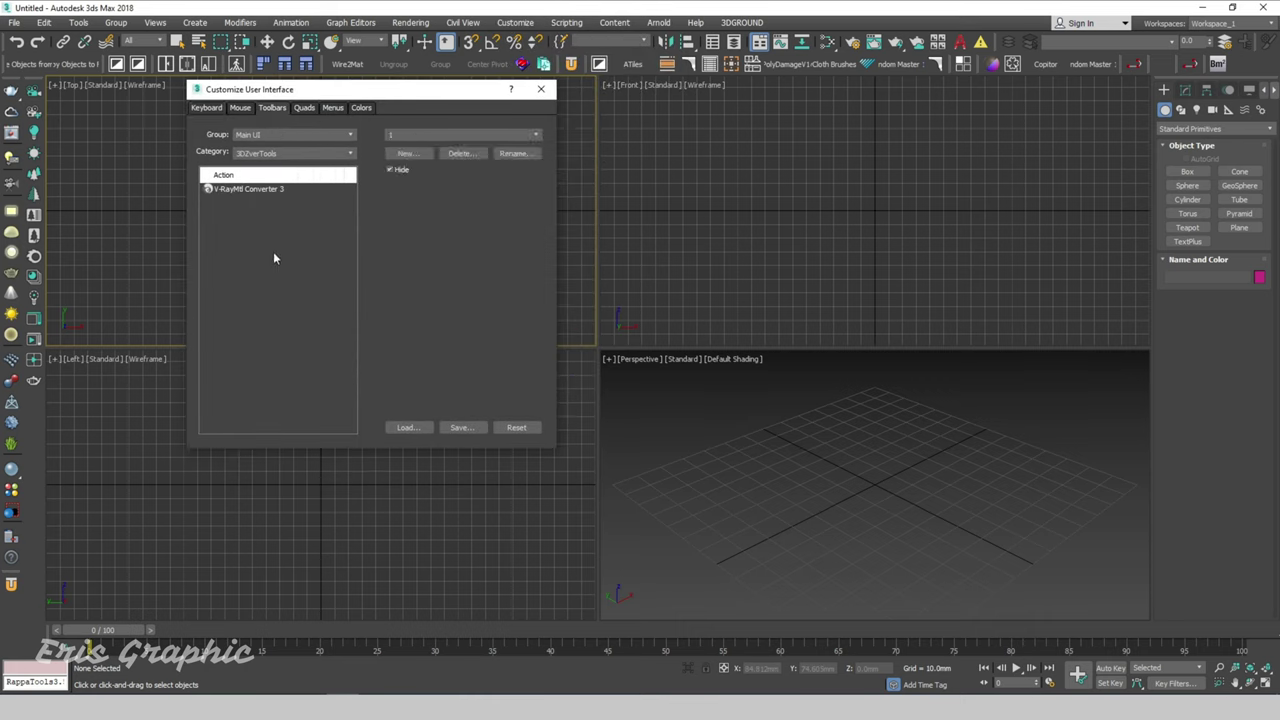
click(277, 154)
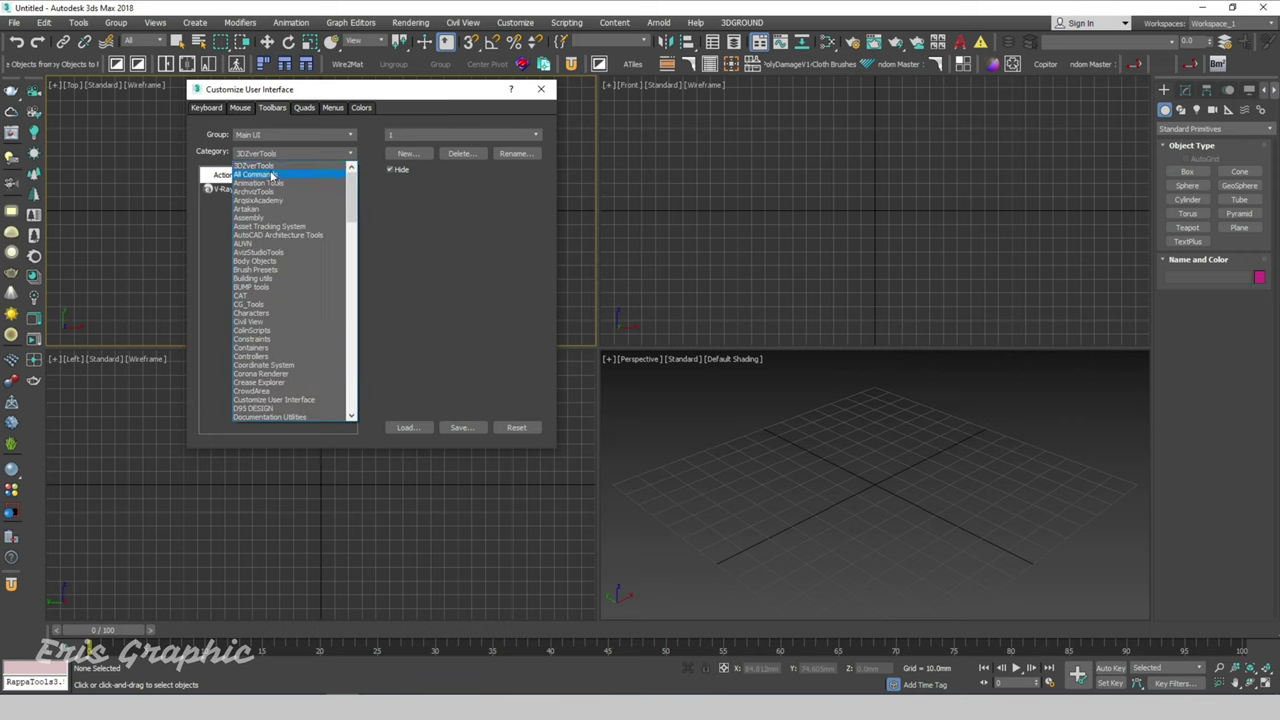
click(270, 175)
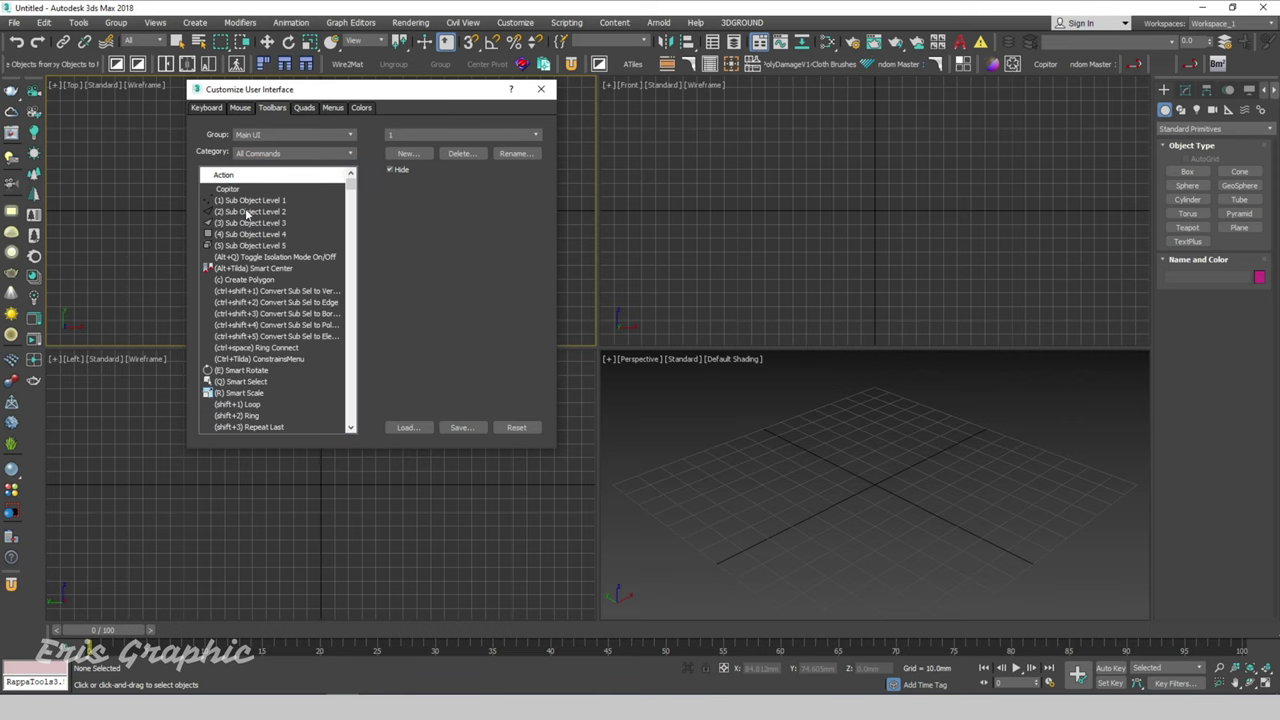
click(247, 213)
key(m)
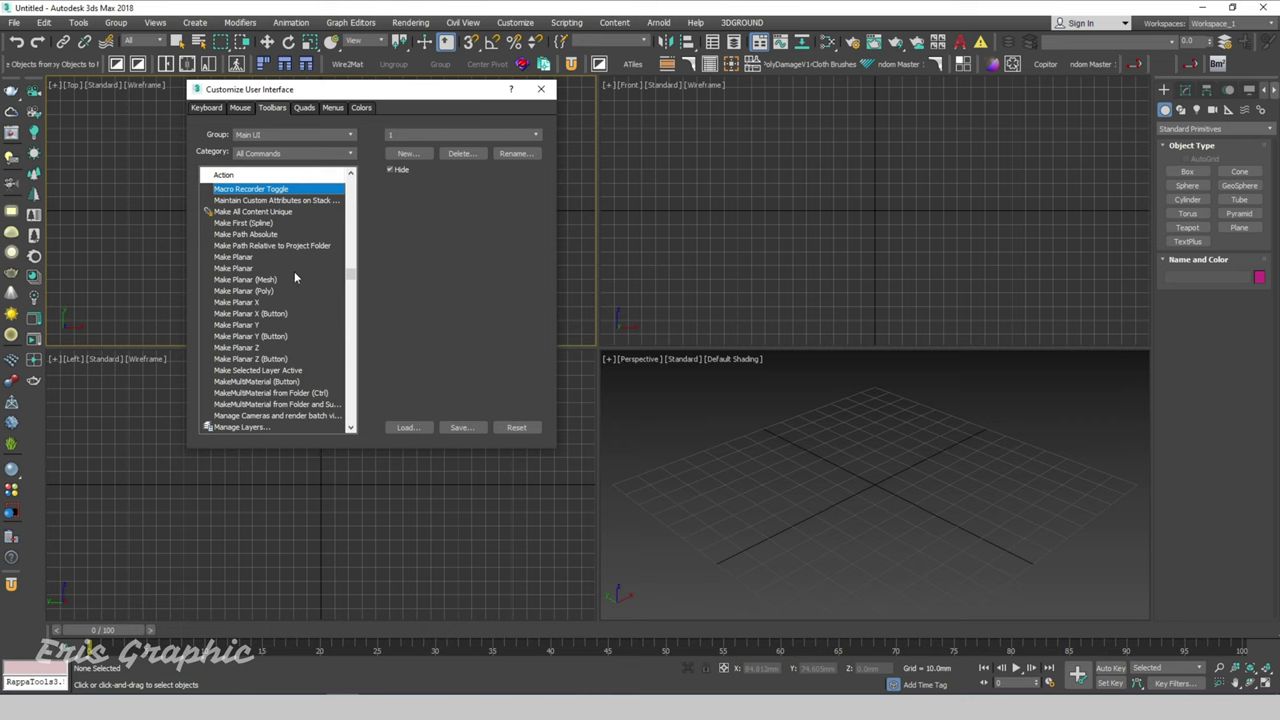
scroll(294, 277, down, 9)
click(237, 348)
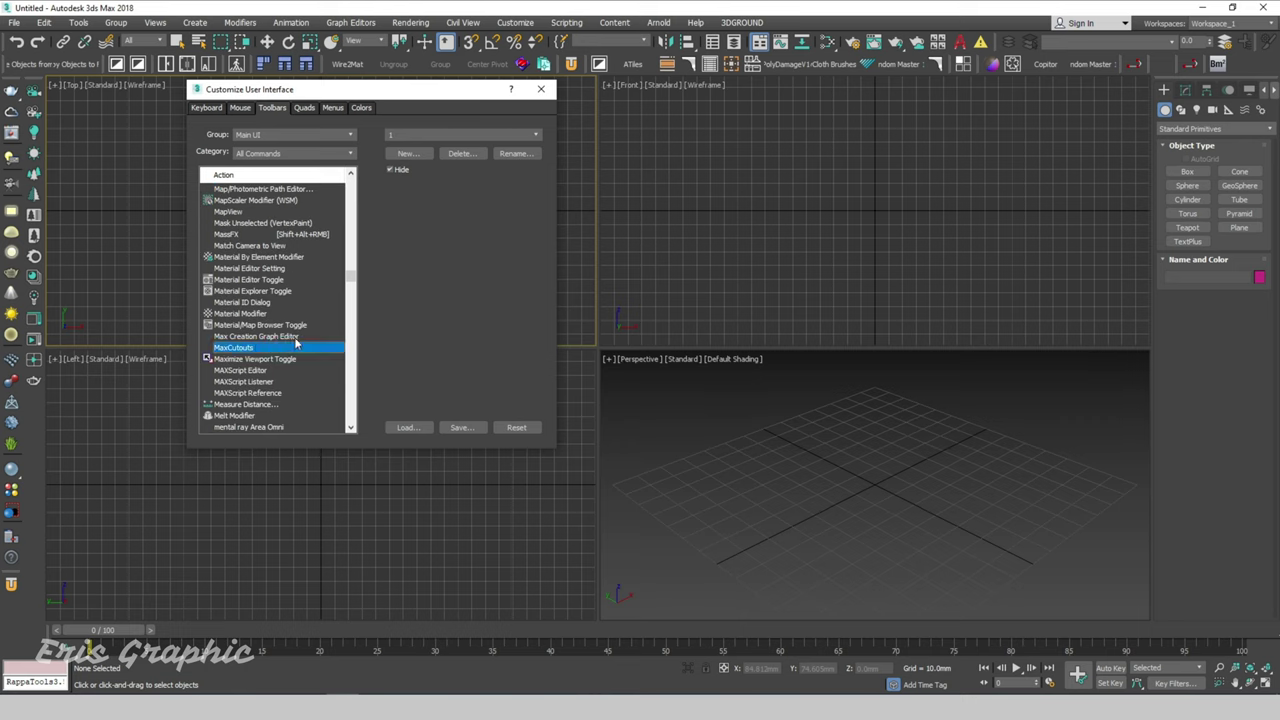
drag(244, 354, 722, 66)
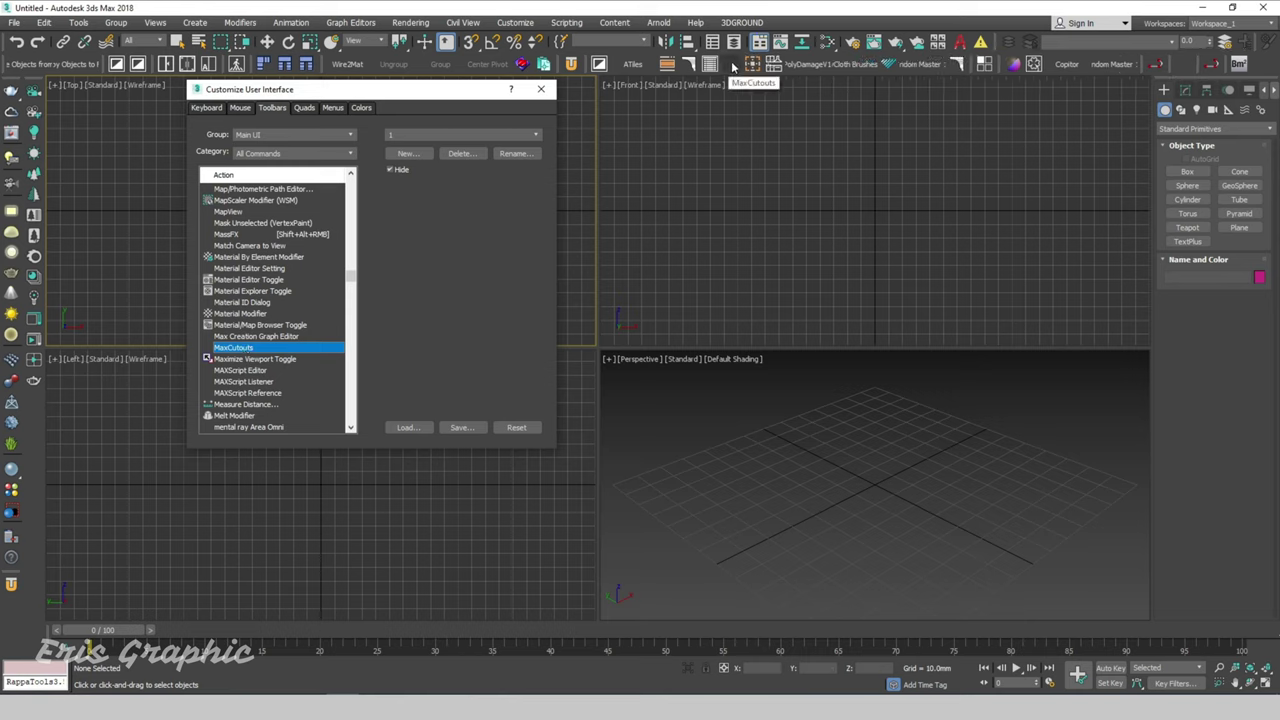
click(541, 89)
Launch MaxCutouts from its new toolbar button and move its panel aside
click(731, 65)
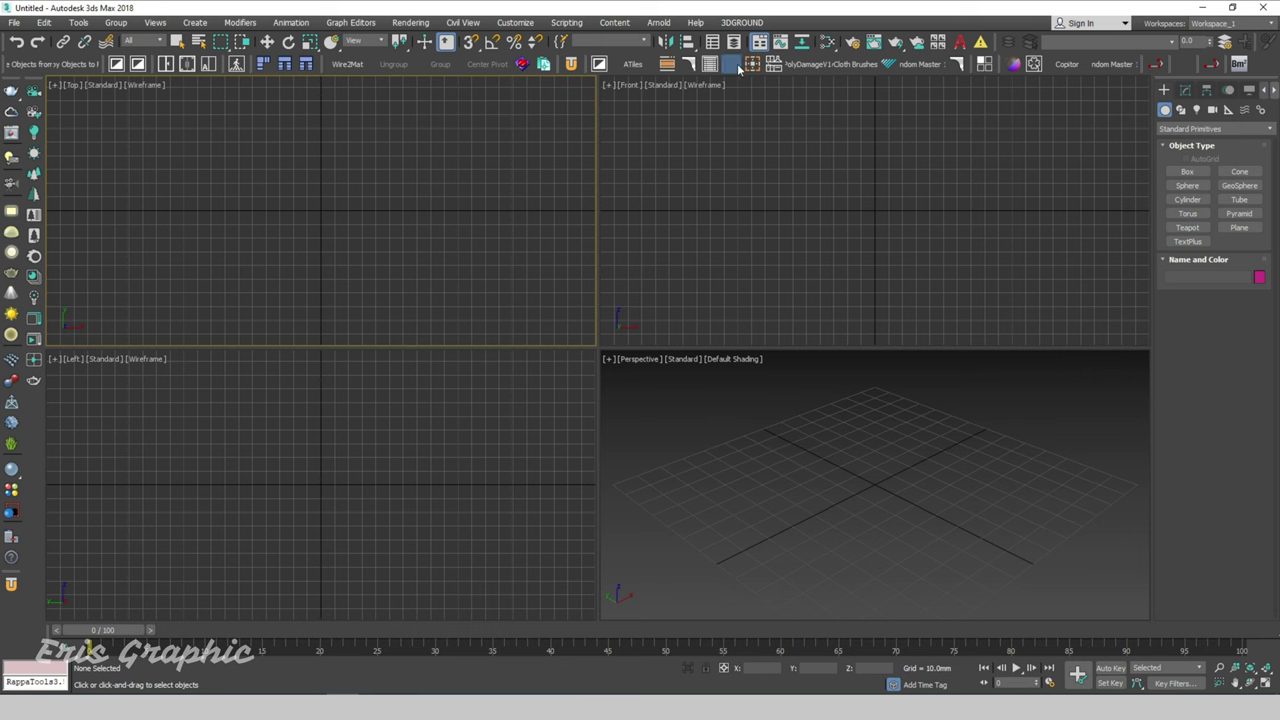
mouse_move(617, 102)
mouse_down()
mouse_move(194, 117)
mouse_move(880, 140)
mouse_move(1028, 109)
mouse_up()
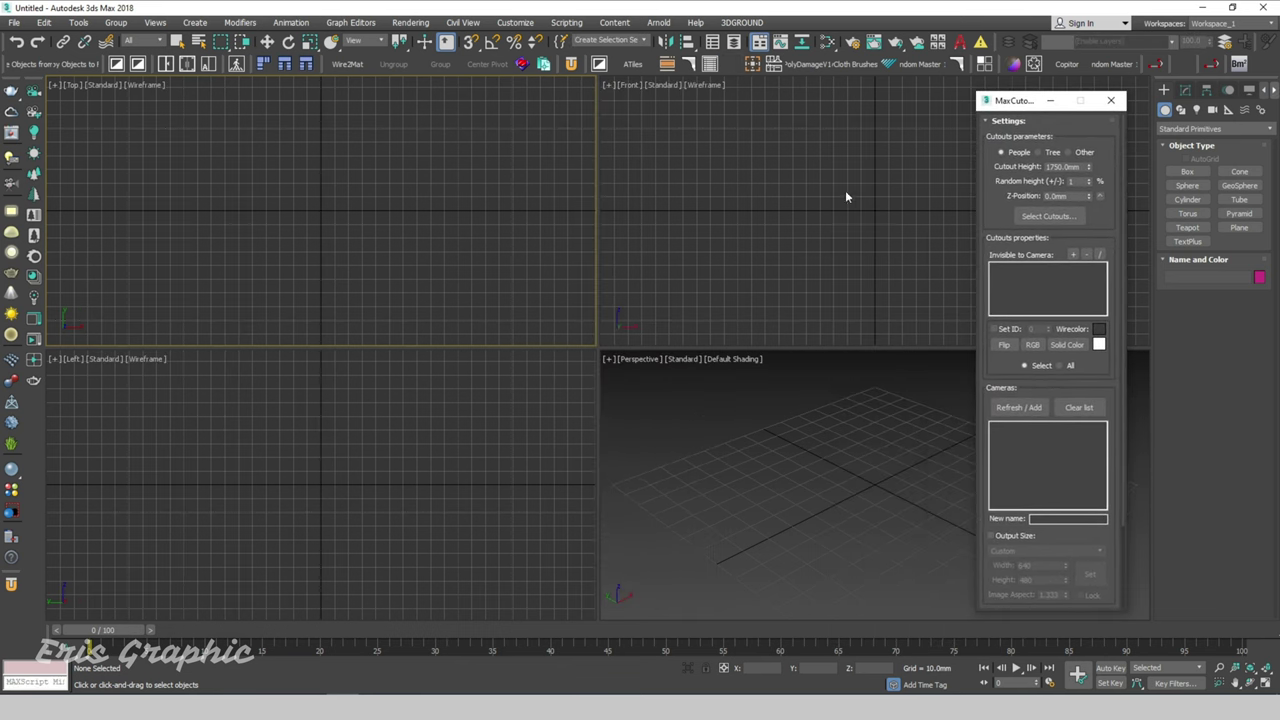
click(840, 326)
click(454, 229)
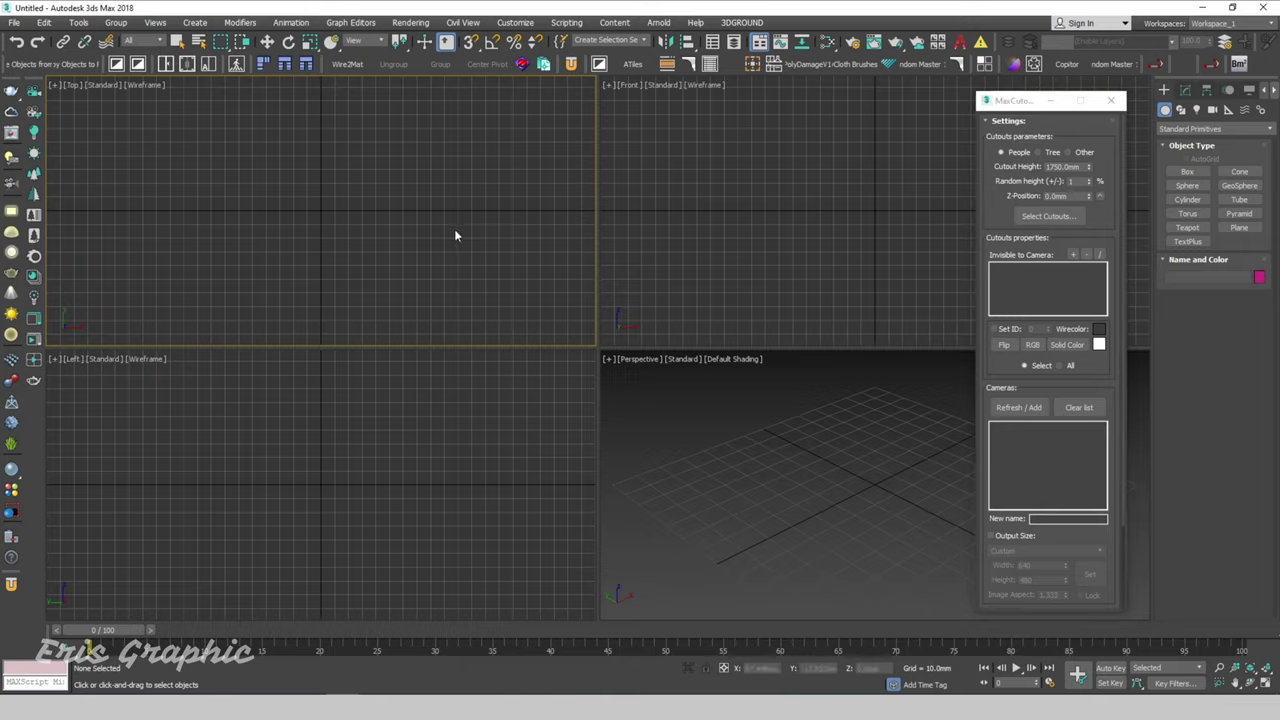
click(794, 468)
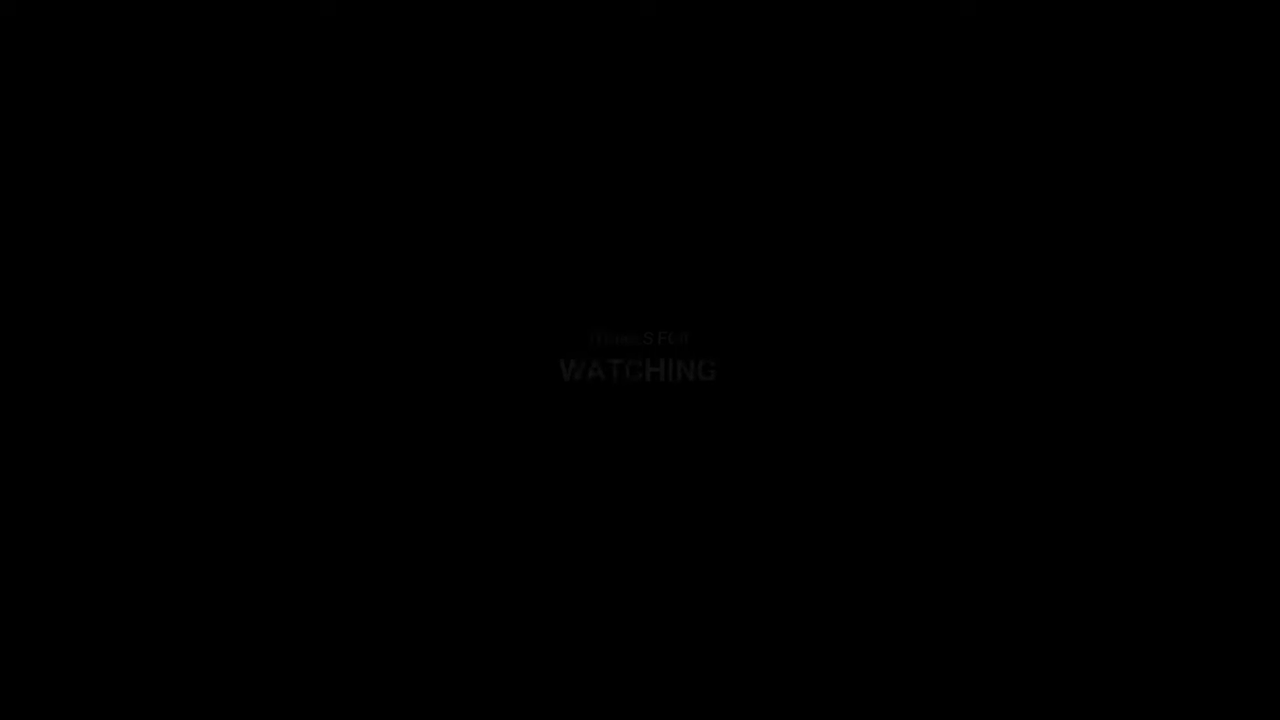